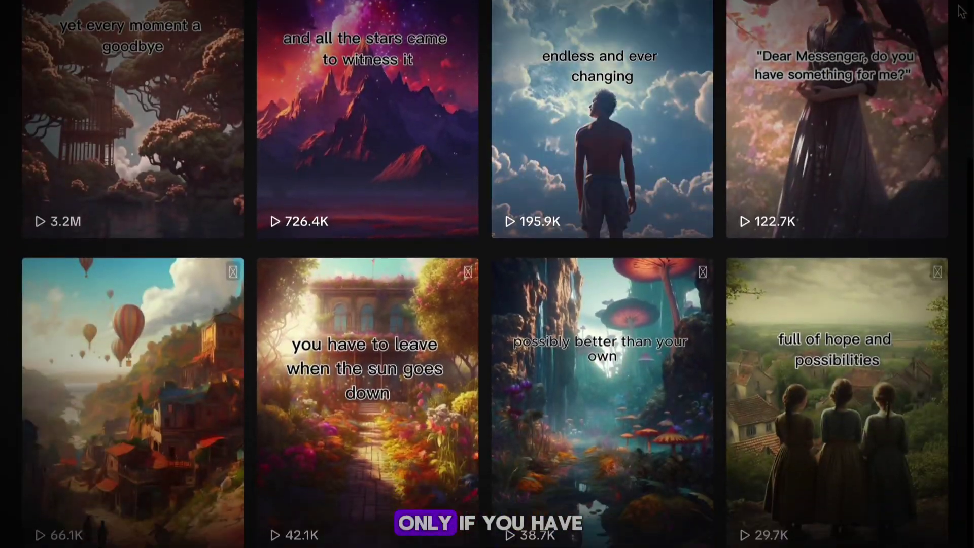
Browse down the dreamcore fantasy account's video grid to its most popular 3.2M-view video.
scroll(961, 10, down, 5)
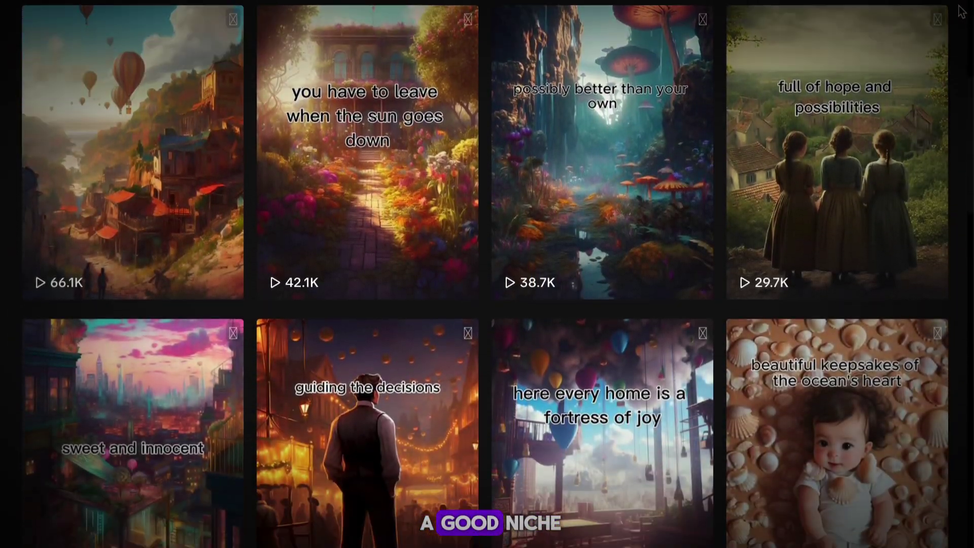
scroll(961, 10, down, 3)
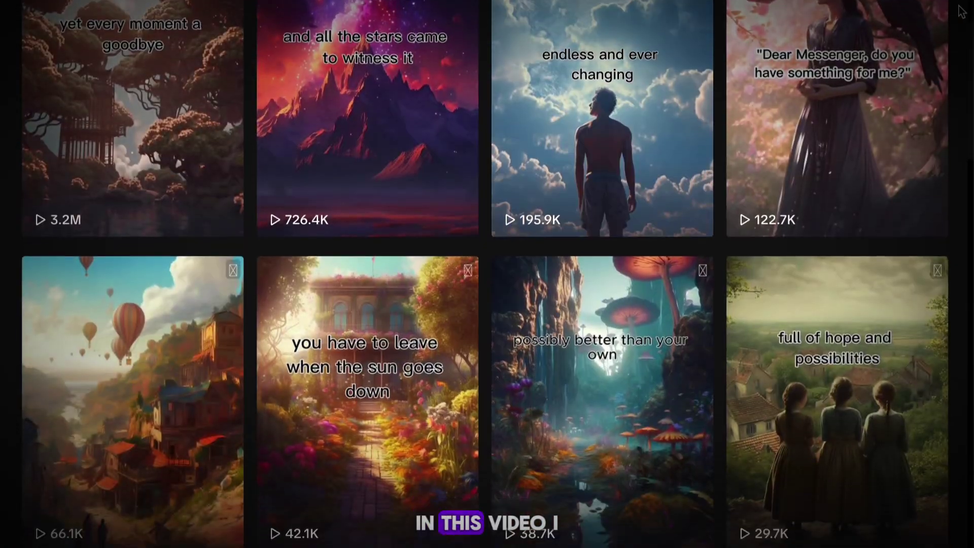
scroll(961, 11, down, 7)
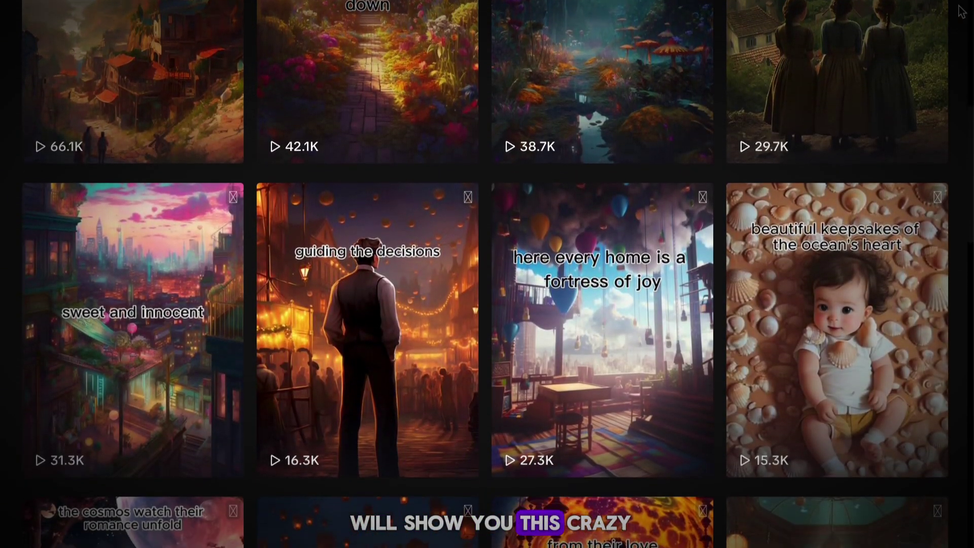
scroll(961, 11, down, 1)
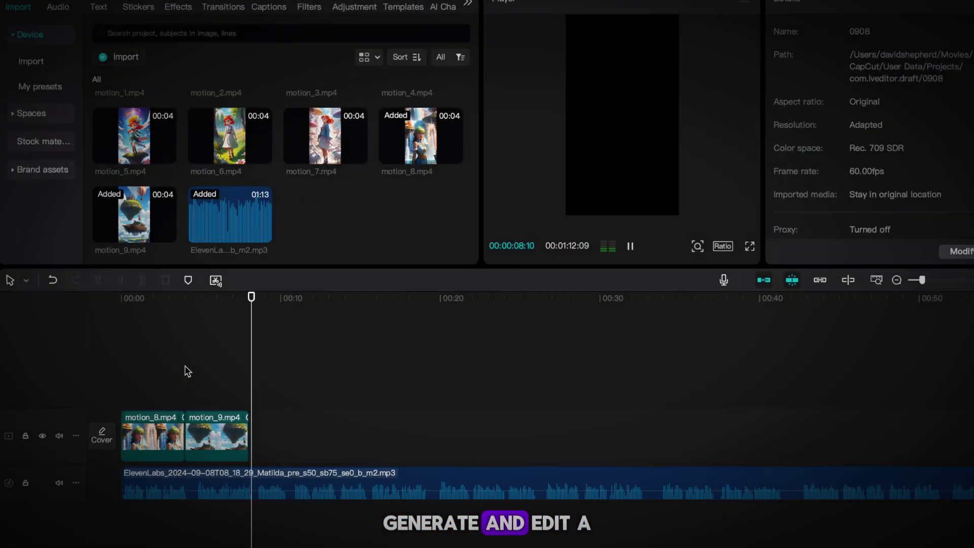
click(230, 136)
click(134, 136)
click(421, 135)
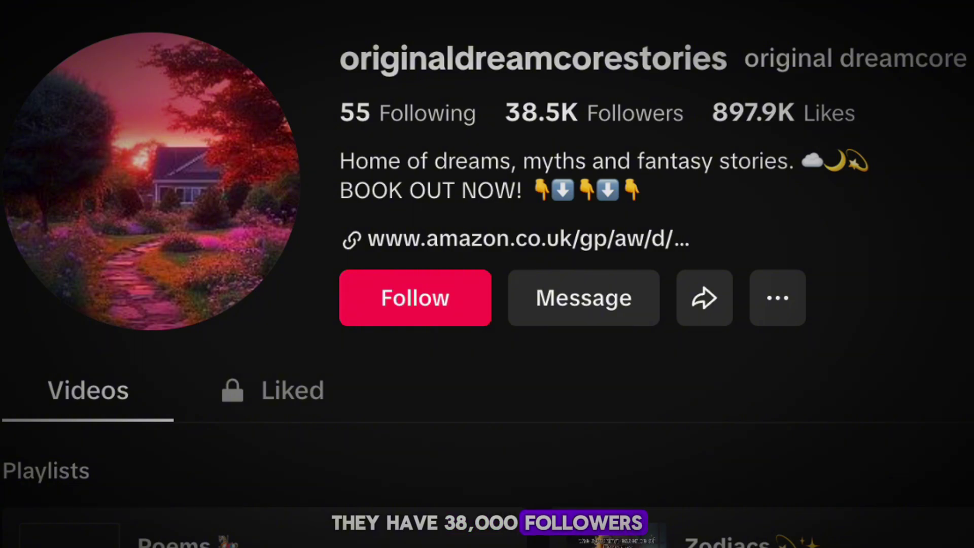
scroll(961, 11, down, 8)
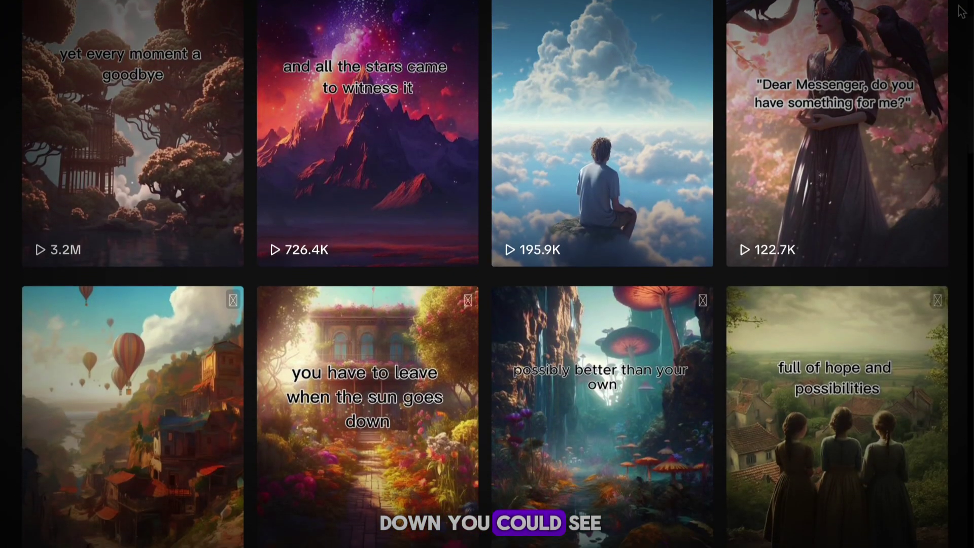
scroll(961, 11, down, 8)
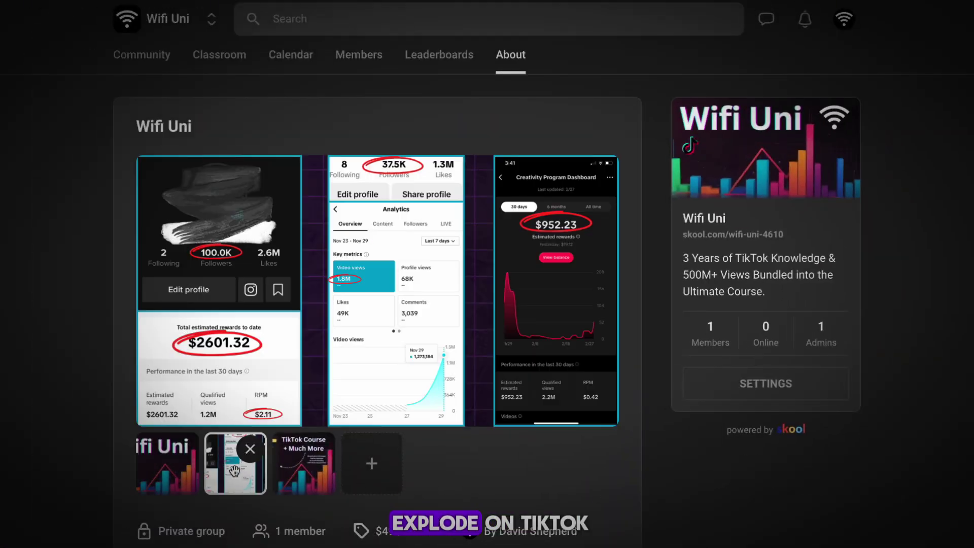
Scroll the Wifi Uni About page, then start asking ChatGPT for 10 lighthearted dreamcore story ideas.
scroll(644, 467, down, 2)
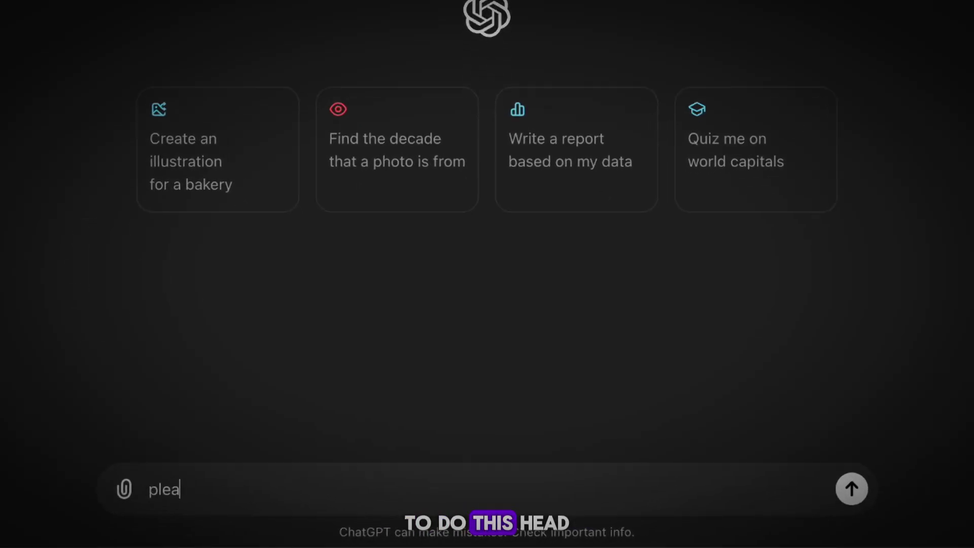
text(se give me 10 video ideas for stories within the dre)
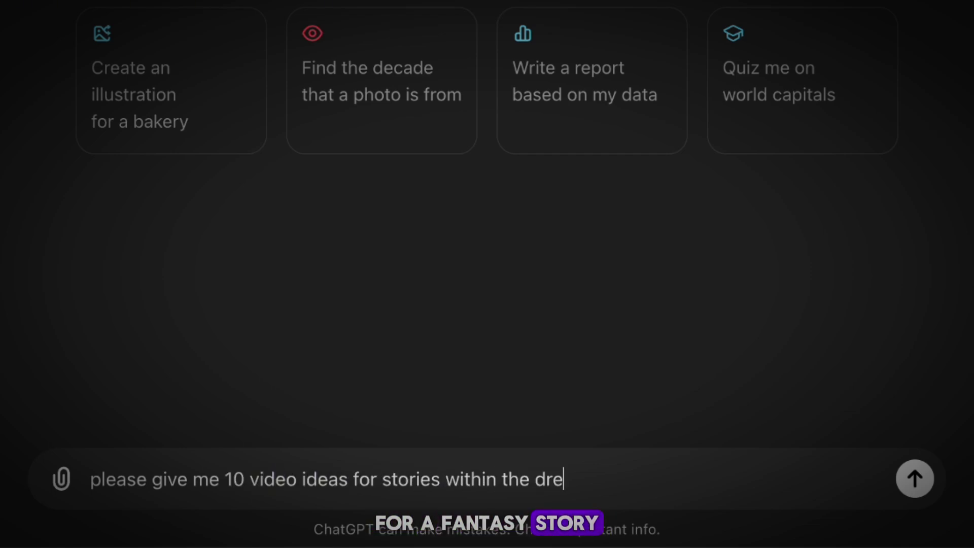
text(antasy niche - make)
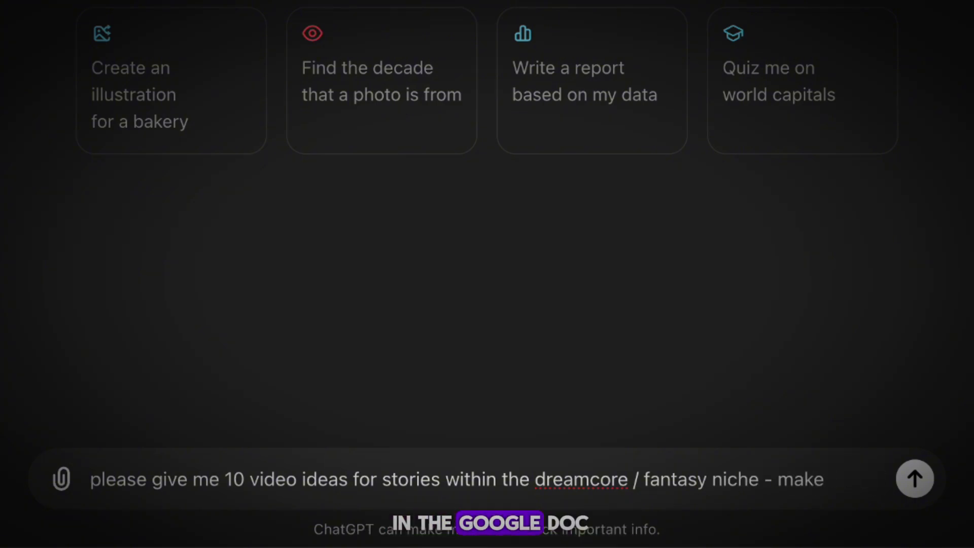
text( them lighthearted)
Send the request for ten lighthearted dreamcore ideas and select idea 6, The Curious Case of the Floating Island.
key(Return)
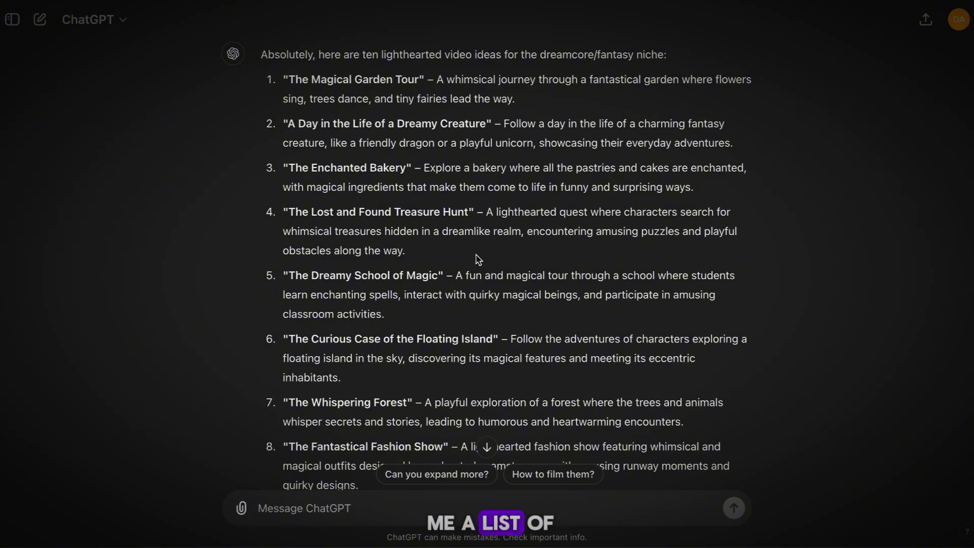
scroll(419, 254, down, 3)
drag(358, 265, 288, 228)
key(ctrl+c)
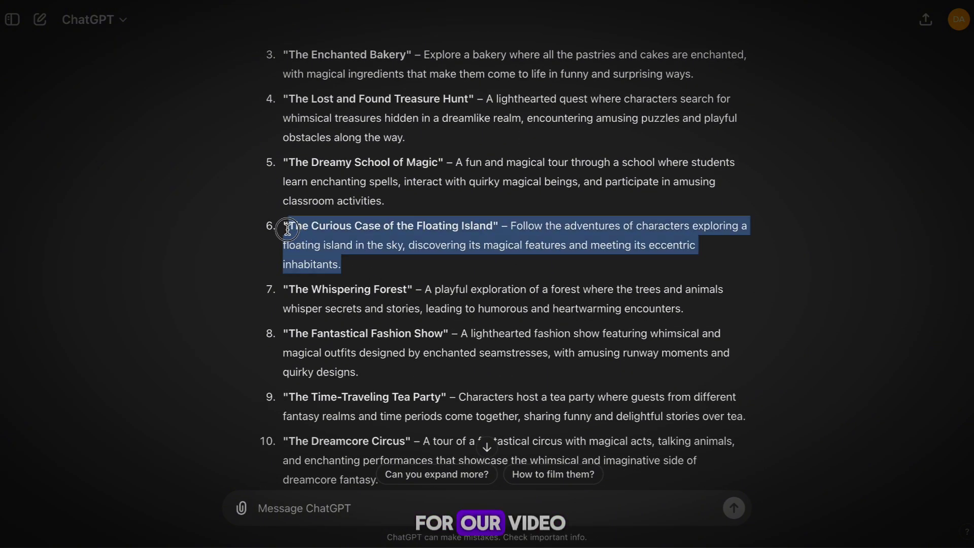
Paste the Floating Island idea into a new message and begin asking for it written out.
click(332, 498)
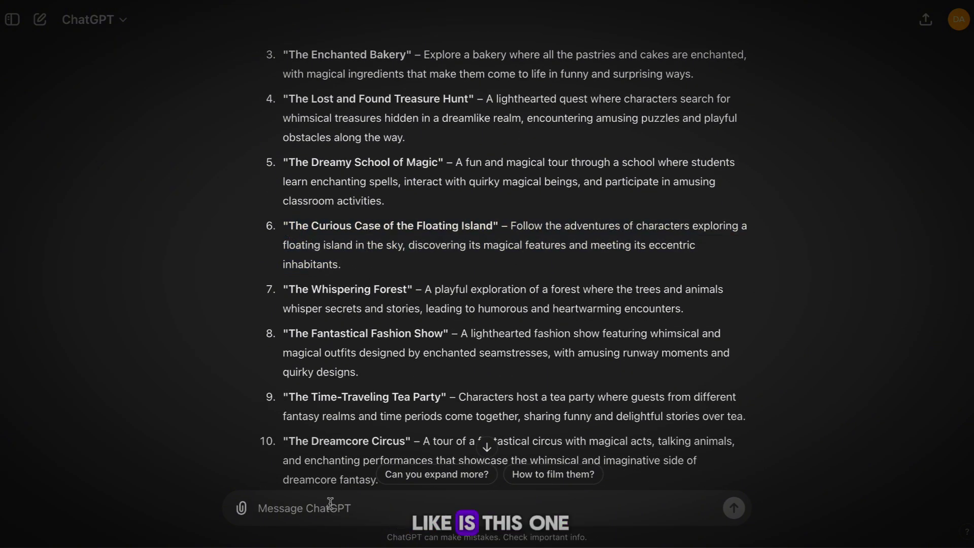
key(ctrl+v)
text(- write me this s)
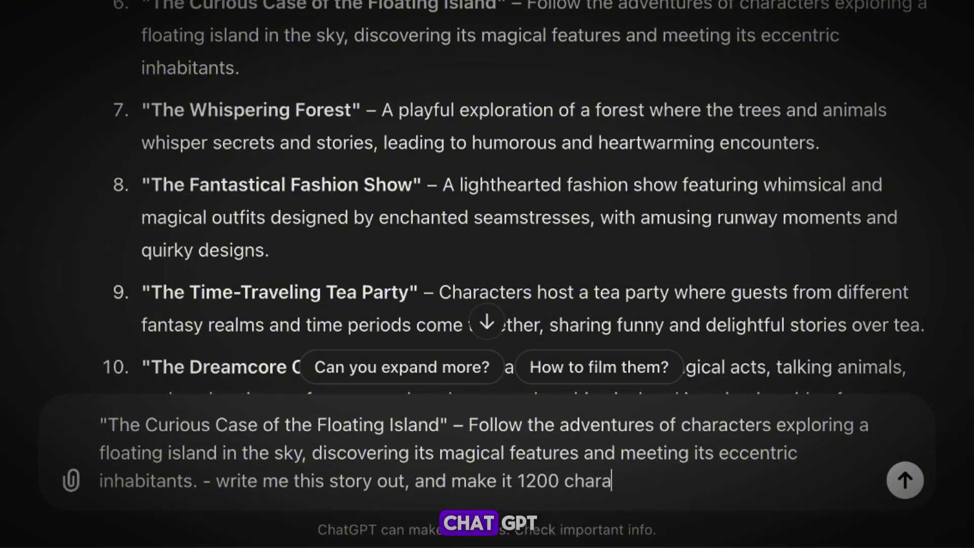
Send the 1200-character story request, have it rewritten with Lily as the only adventurer, and begin a prompts request.
key(Return)
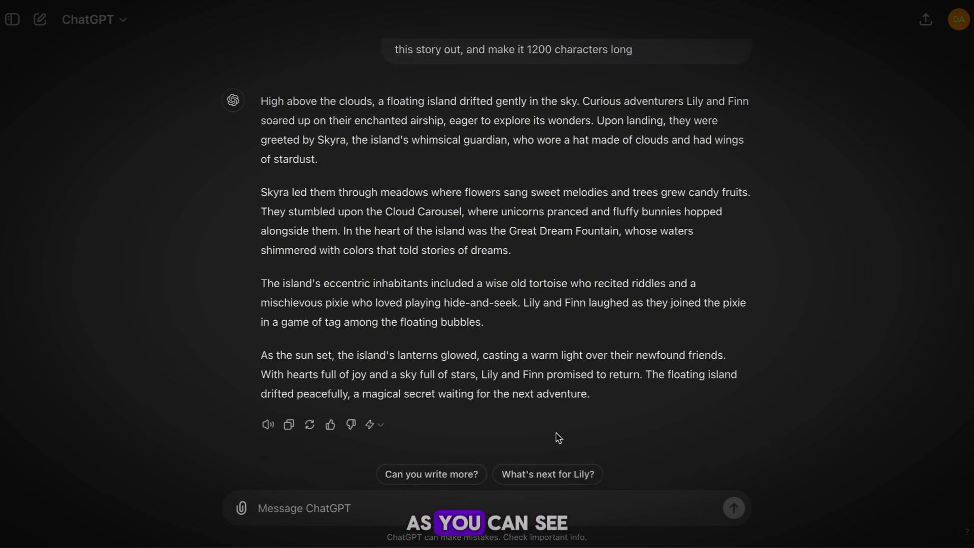
click(425, 510)
text(make it just 1 adventurer)
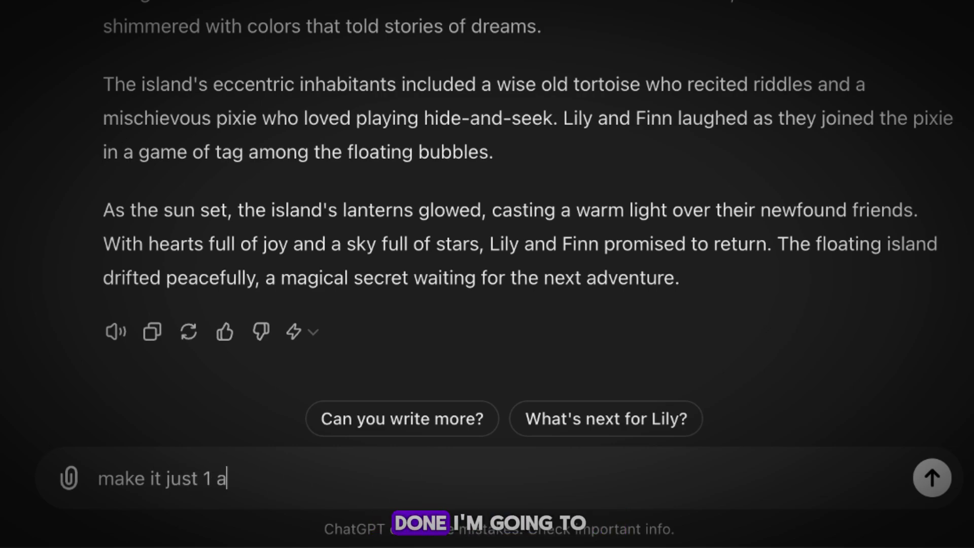
key(Return)
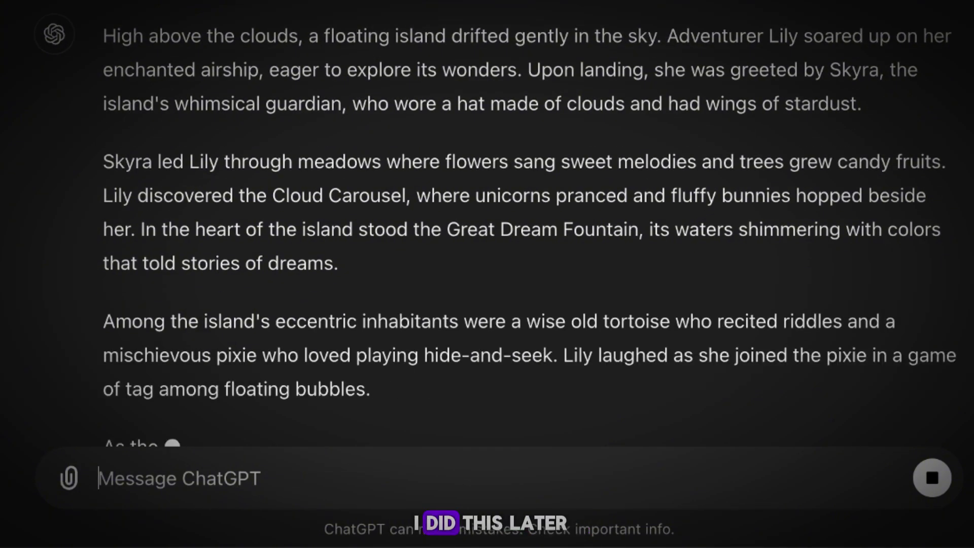
text(now g)
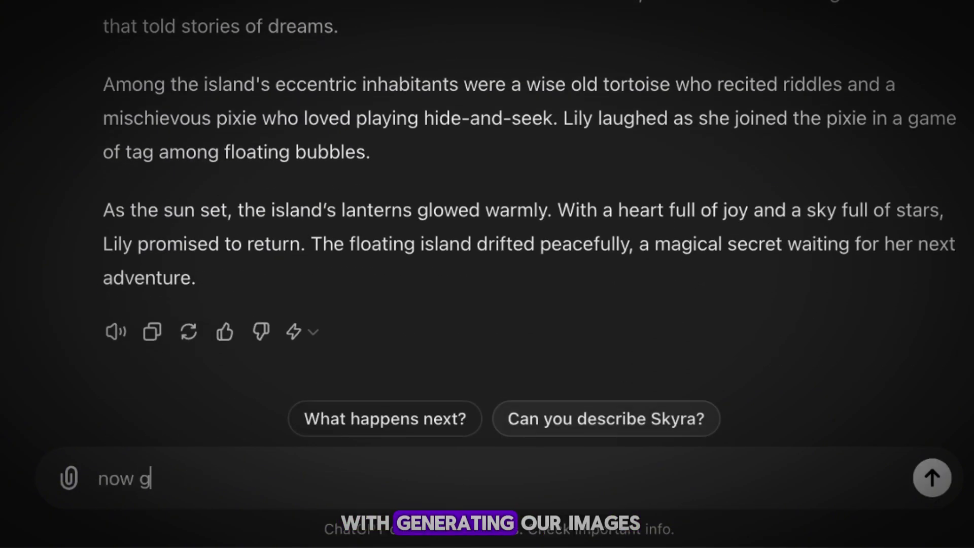
text(ive me leonardo.ai image generation)
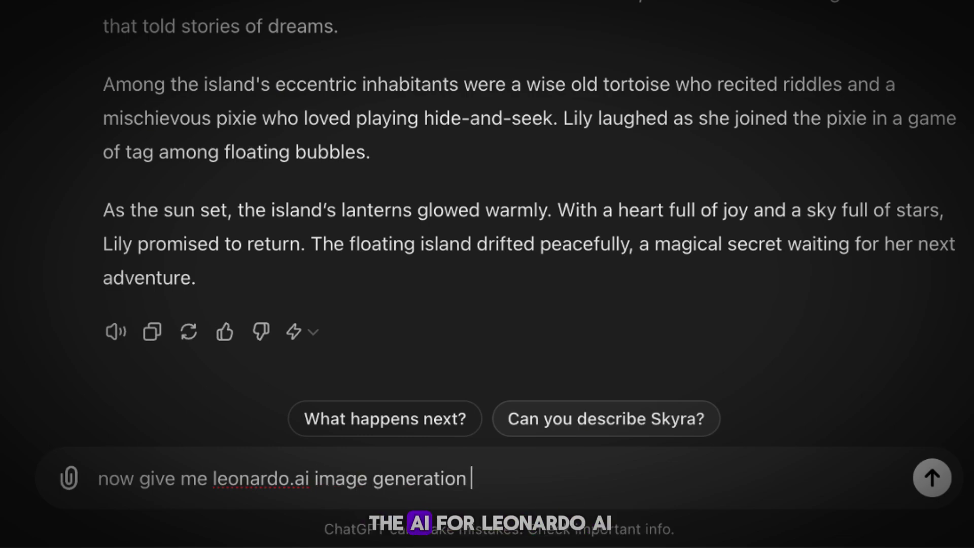
text( prompts for ever)
text(y 33)
Request Leonardo.ai image prompts for every 3 seconds of the story featuring Lily, and review them.
key(BackSpace)
text(seconds in this video. make sure they all include Lily, dont be afraid to repeat the same scene)
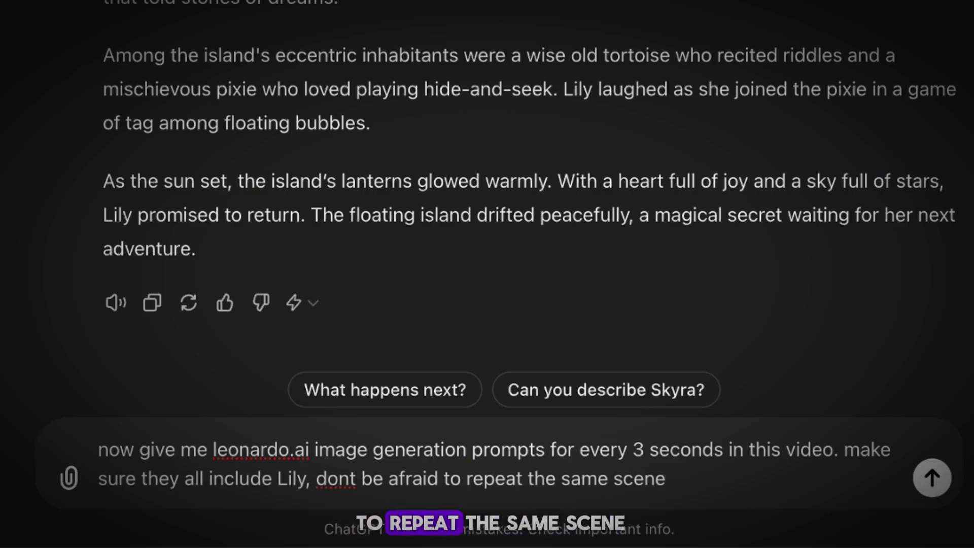
key(Return)
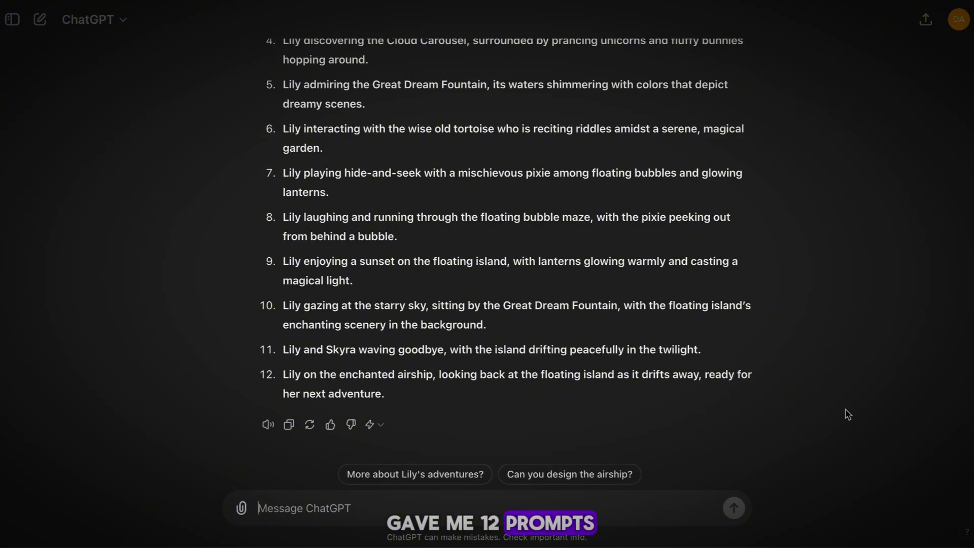
scroll(528, 248, up, 10)
scroll(523, 252, down, 8)
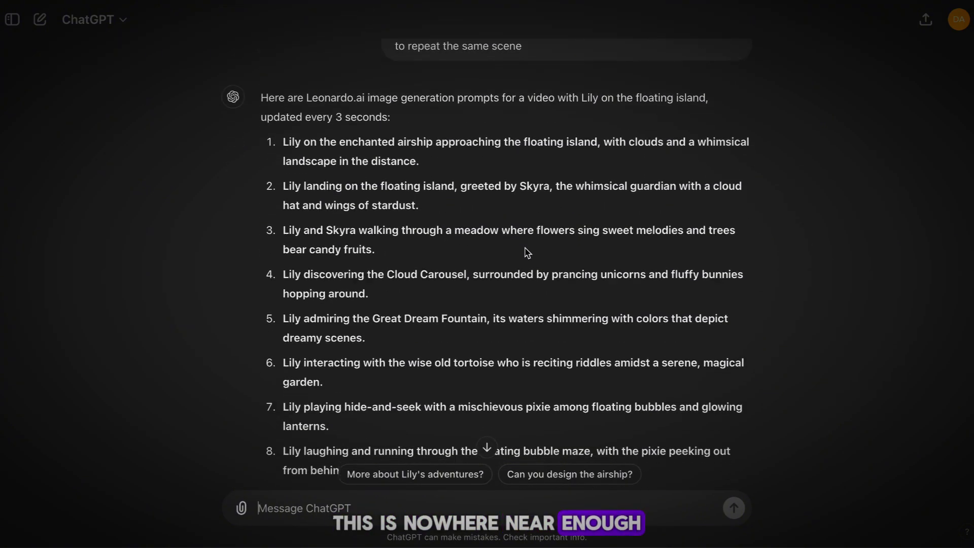
scroll(528, 252, up, 9)
scroll(527, 252, down, 9)
Ask ChatGPT for 30 image prompts in total.
text(i need 20 in total)
key(Return)
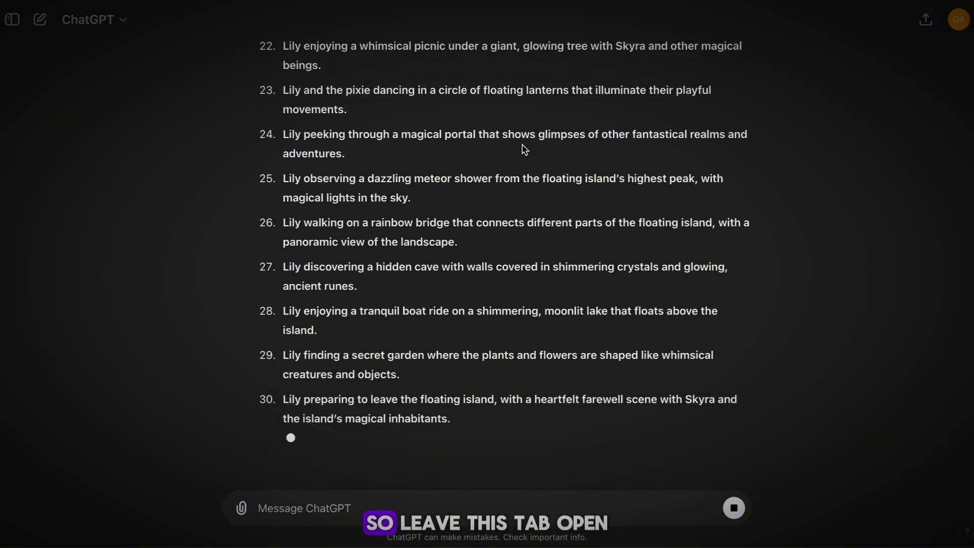
scroll(519, 254, up, 4)
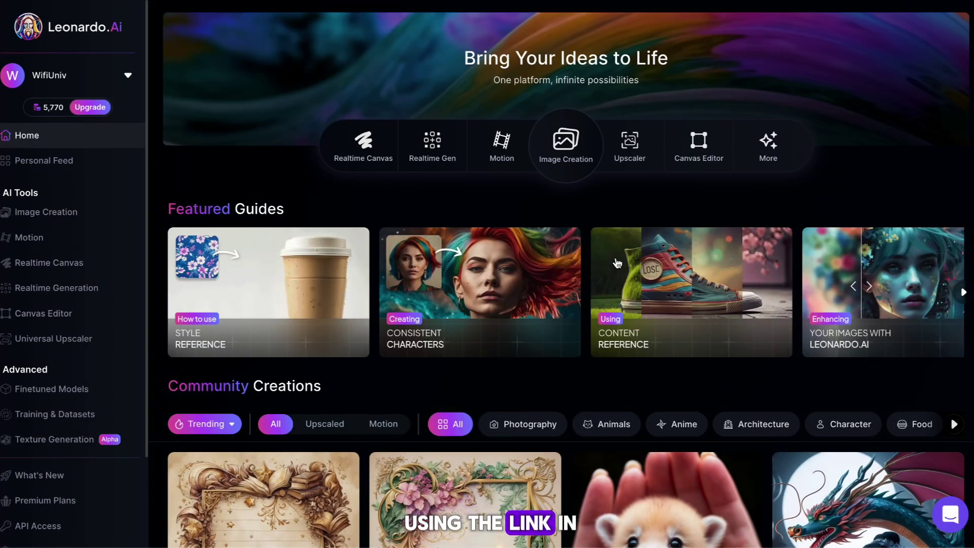
In Image Creation, set the image dimensions to TikTok 9:16 (768×1368).
click(570, 148)
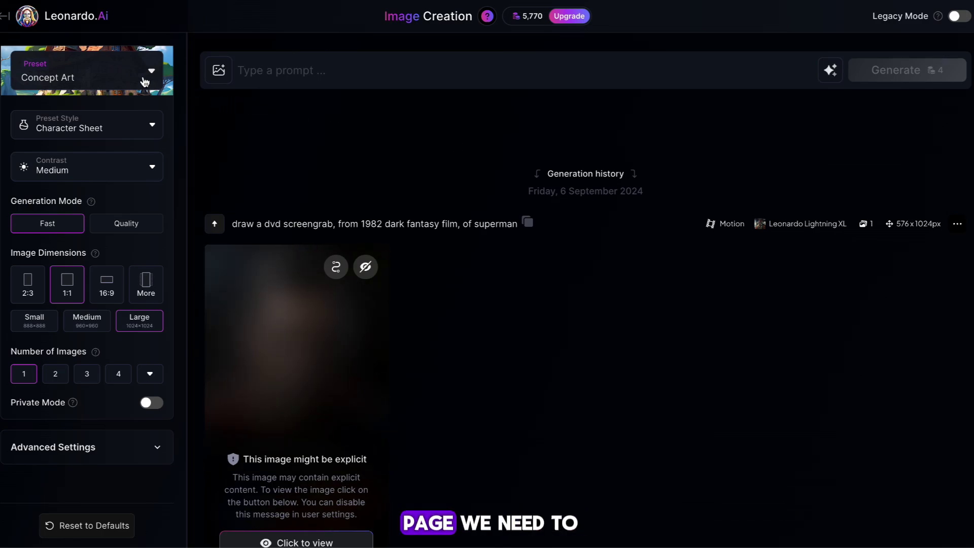
click(106, 77)
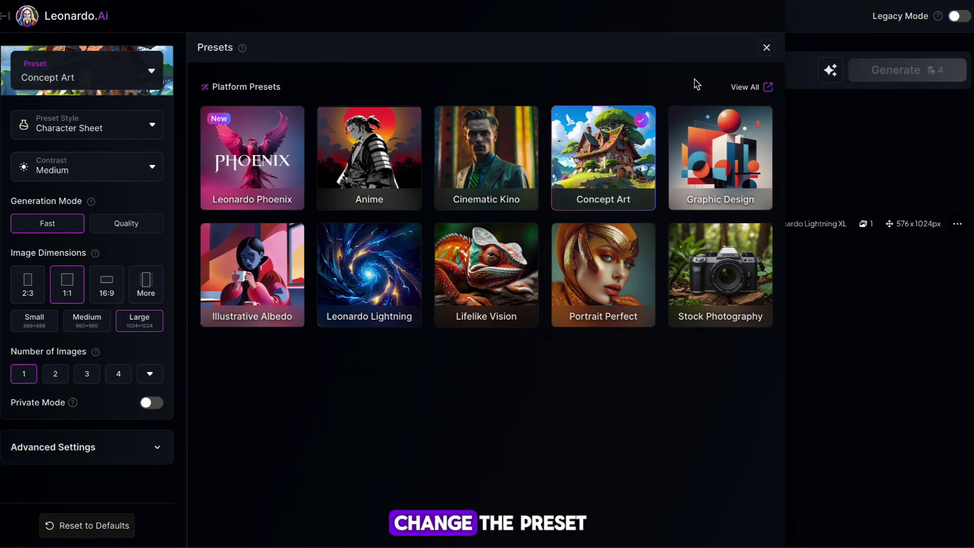
click(766, 48)
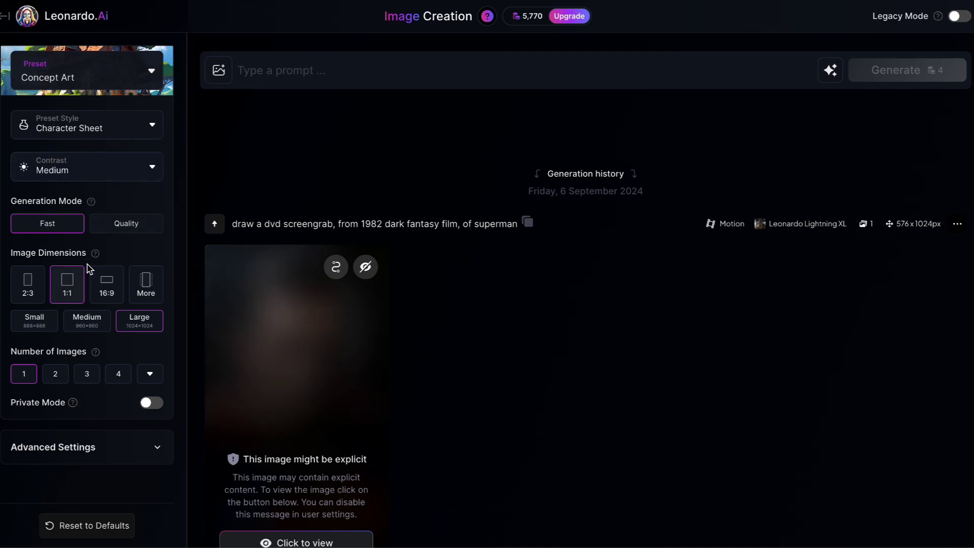
click(147, 285)
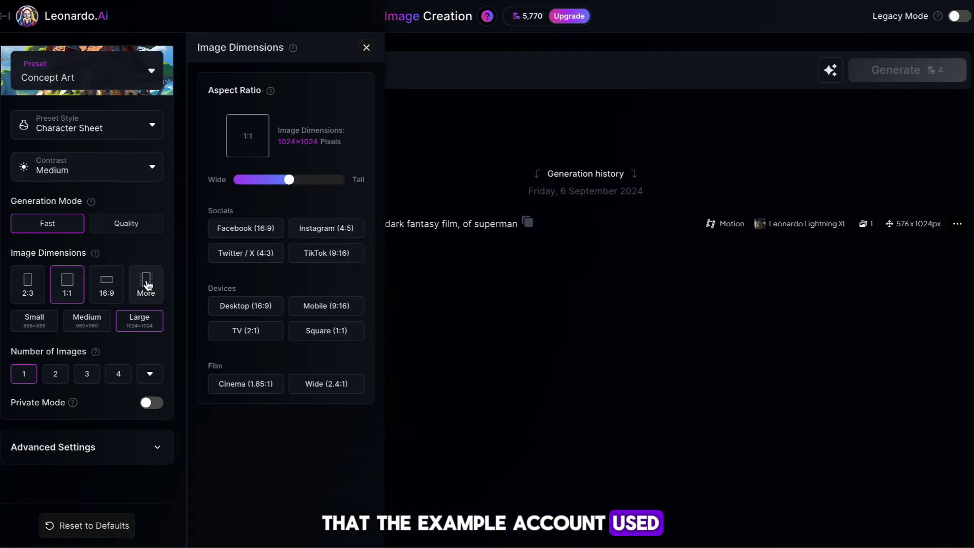
click(338, 256)
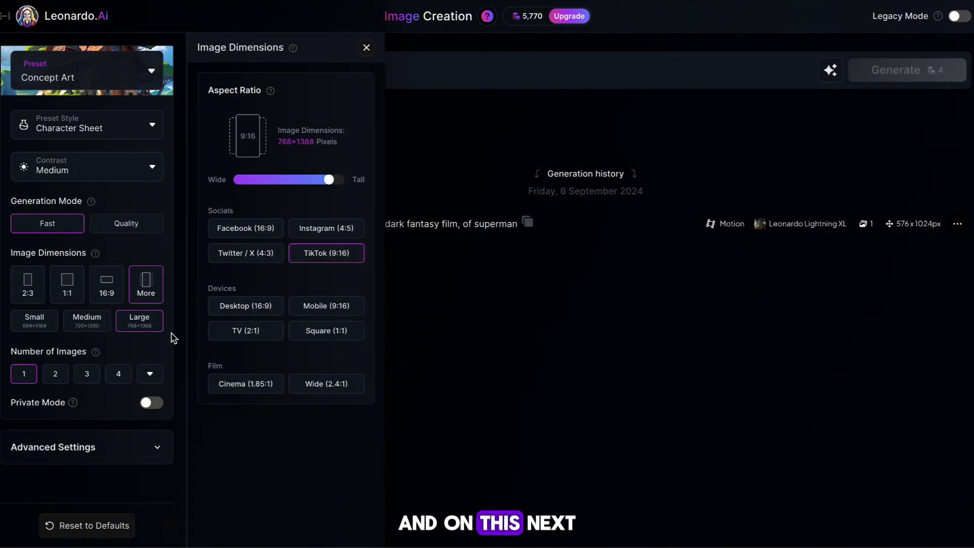
click(366, 47)
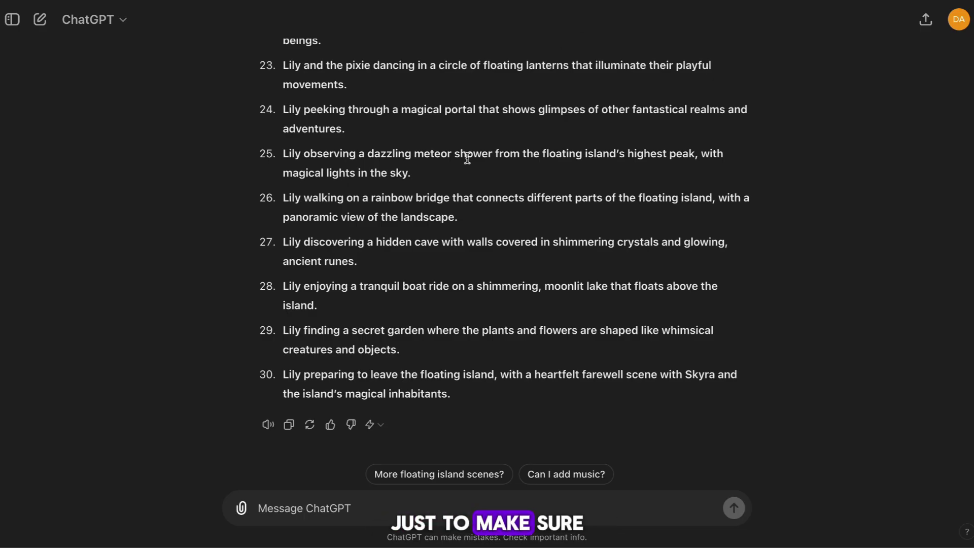
Select the first image prompt in ChatGPT to copy.
scroll(466, 159, up, 20)
scroll(464, 152, down, 3)
drag(445, 337, 291, 315)
key(ctrl+c)
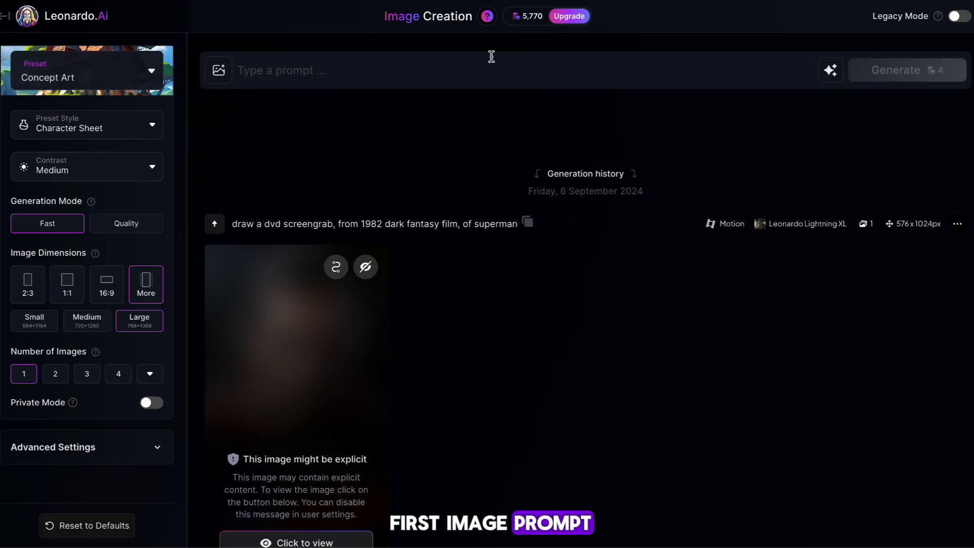
Paste the Lily airship prompt, generate the 768×1368 image, and view it enlarged.
click(477, 73)
key(ctrl+v)
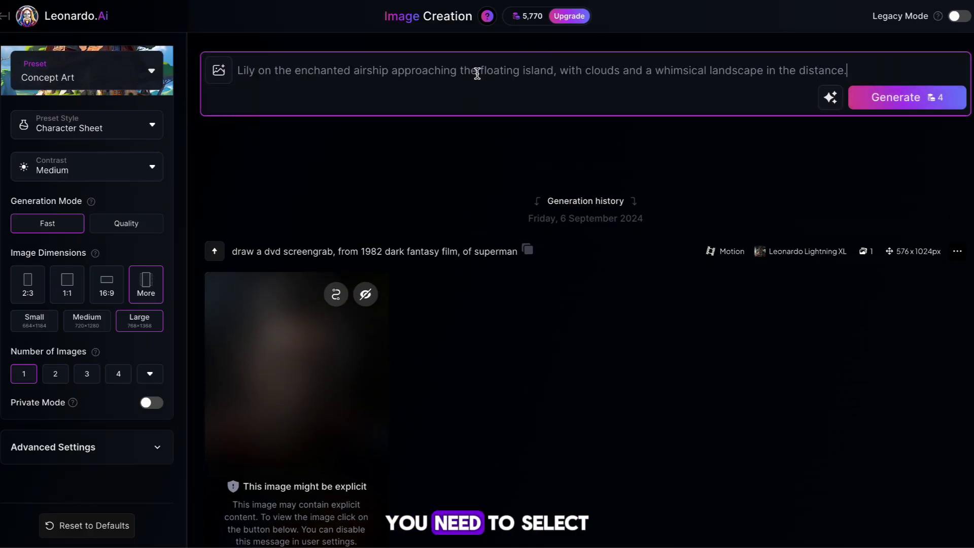
click(898, 104)
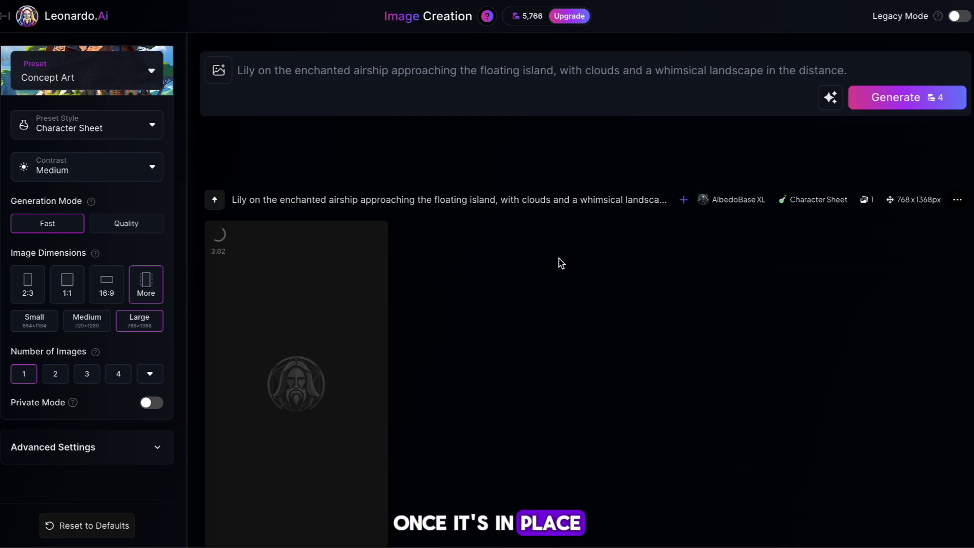
scroll(560, 263, down, 1)
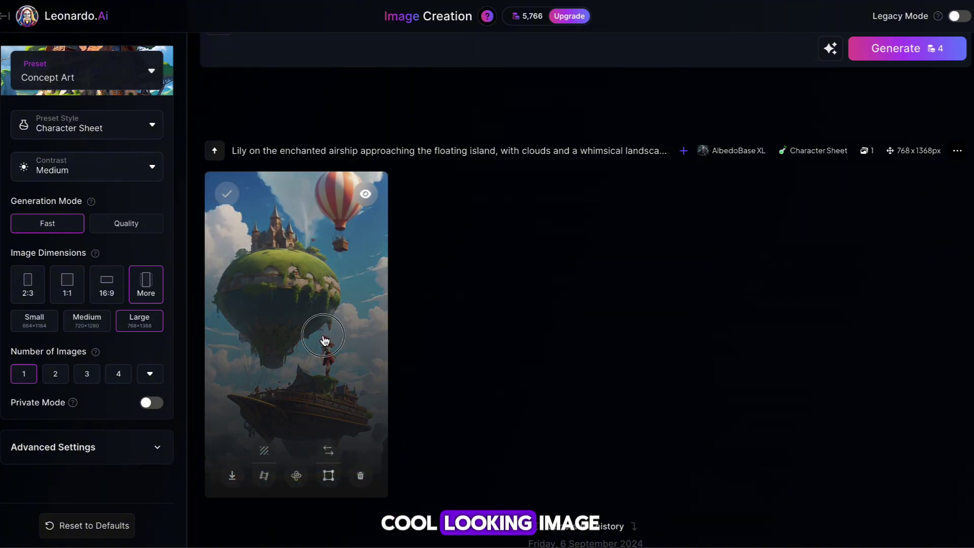
click(326, 341)
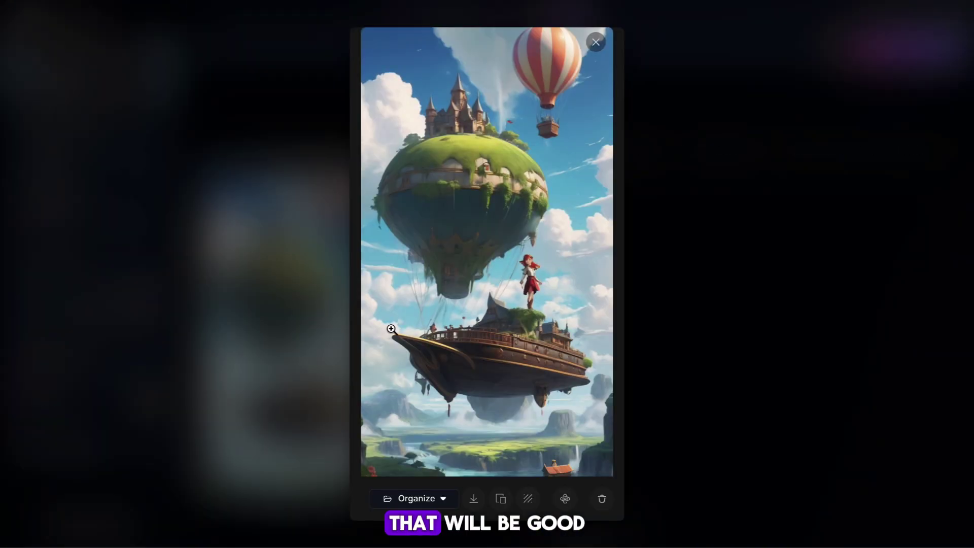
Set the airship image as the Character Reference for image guidance.
click(686, 261)
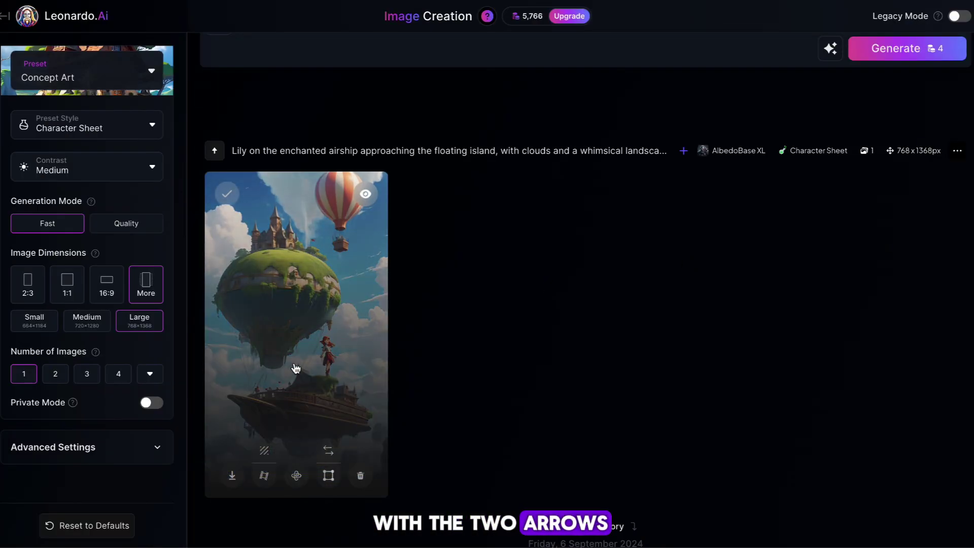
click(327, 453)
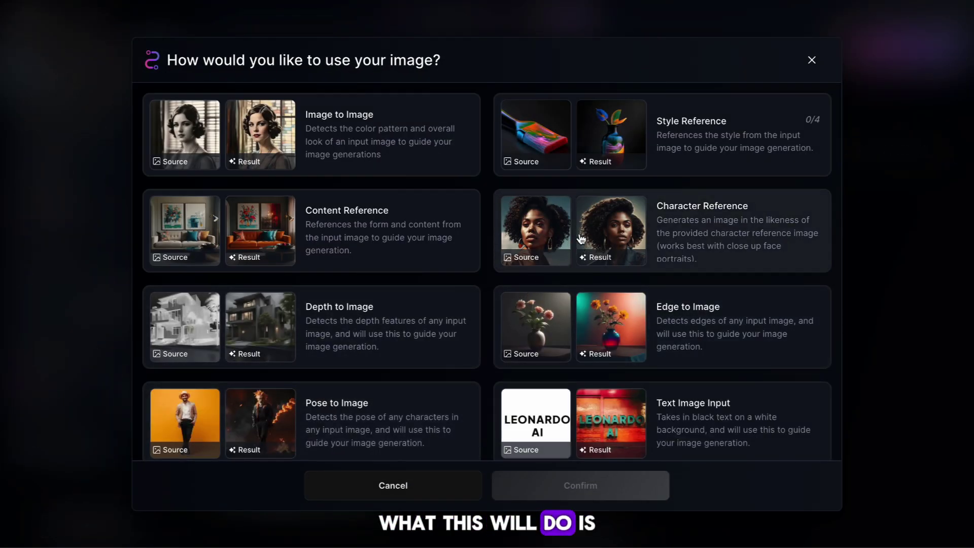
click(632, 225)
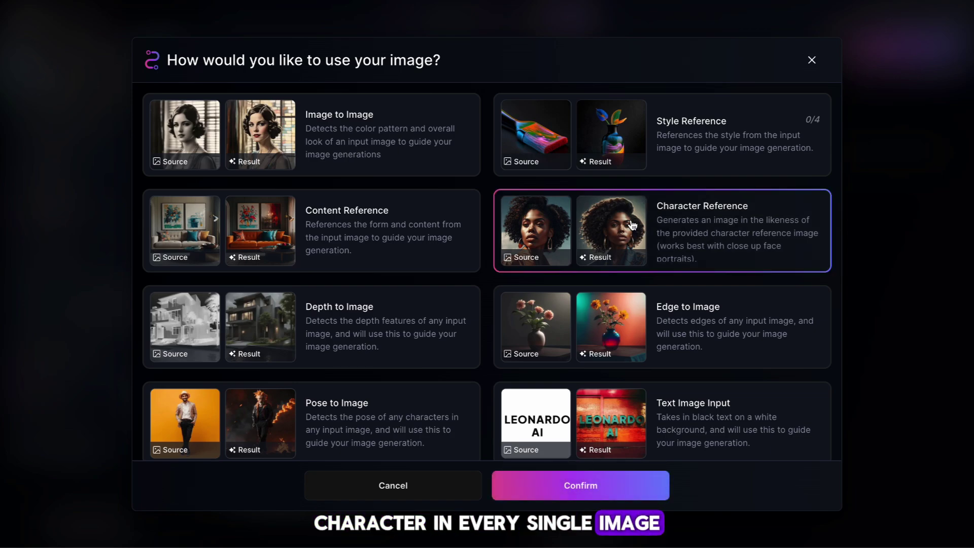
click(570, 485)
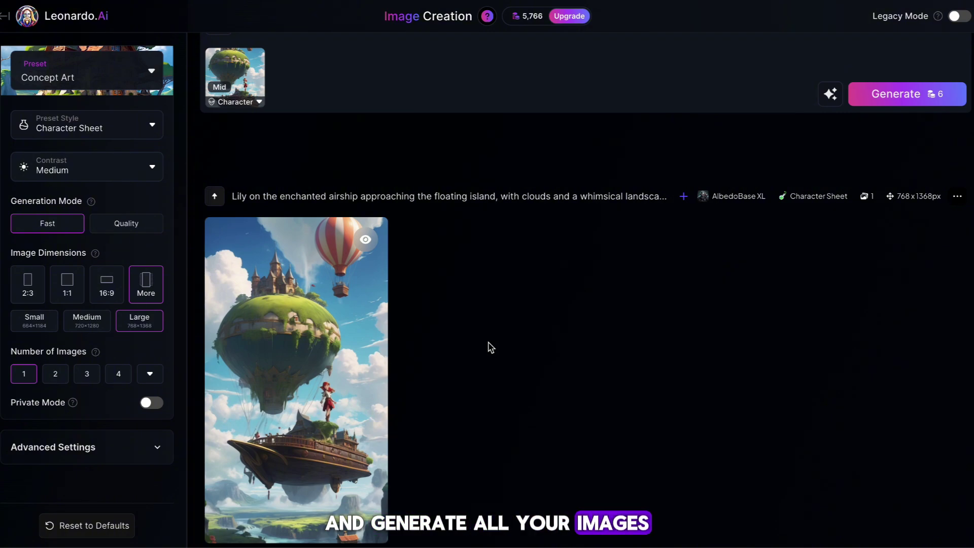
scroll(439, 308, up, 1)
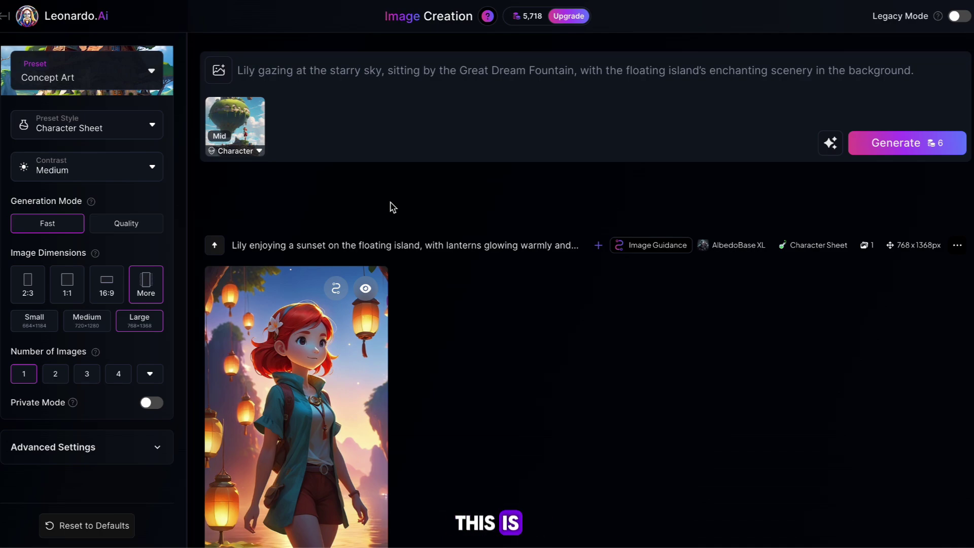
Go to the Personal Feed and open the airship image's details.
click(5, 21)
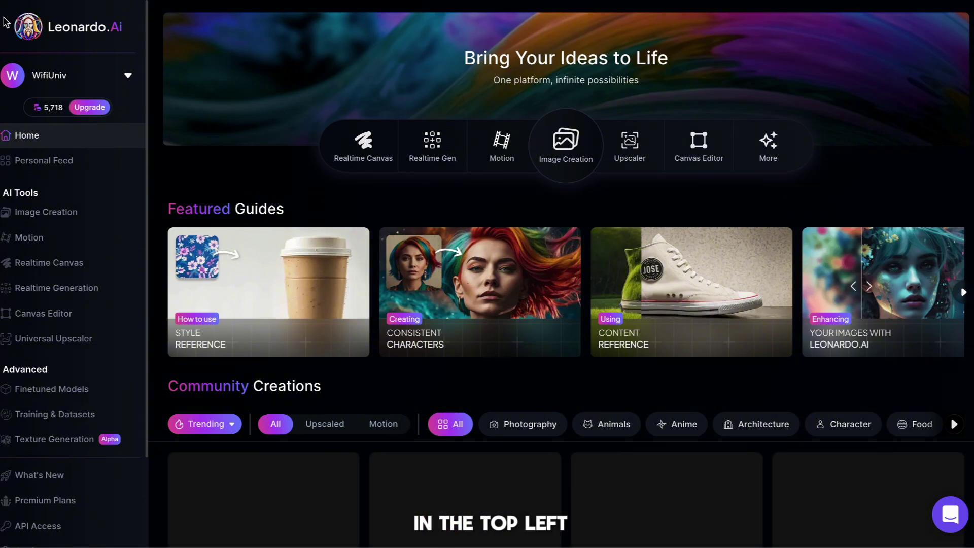
click(65, 159)
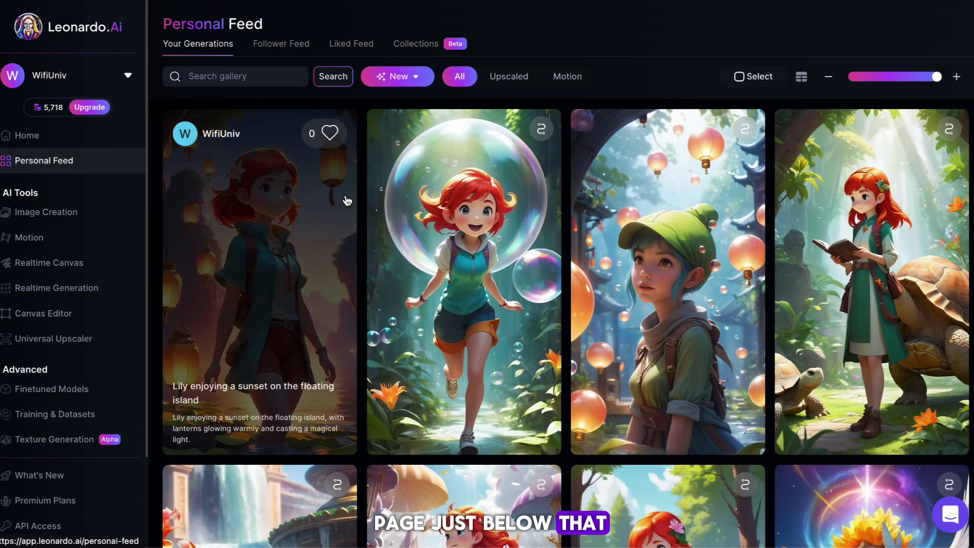
scroll(478, 279, down, 10)
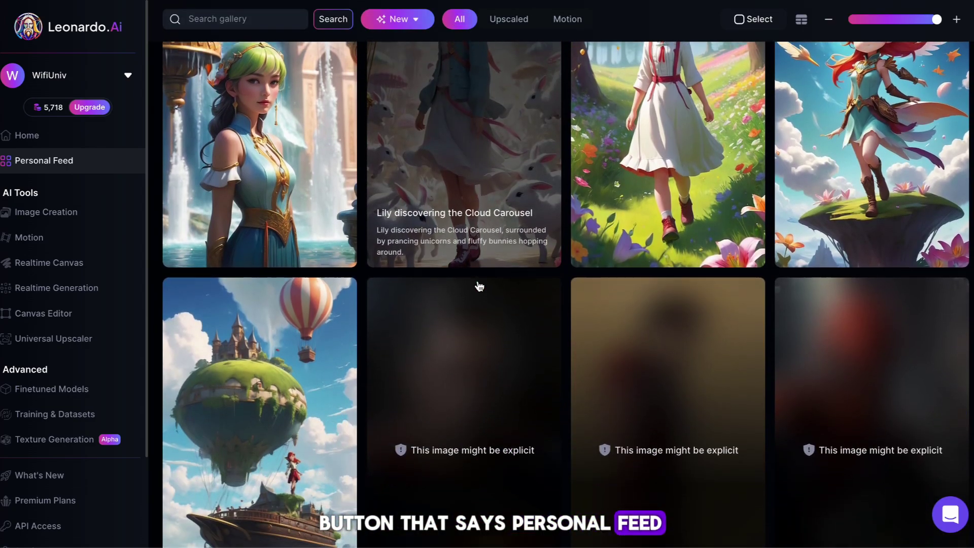
click(248, 400)
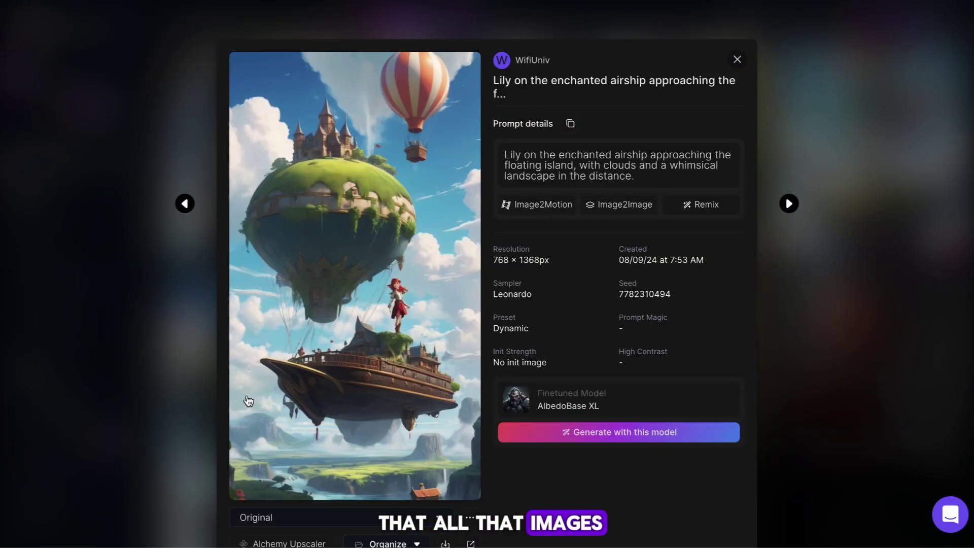
Generate an Image2Motion clip of the airship image at motion strength 2.
click(553, 208)
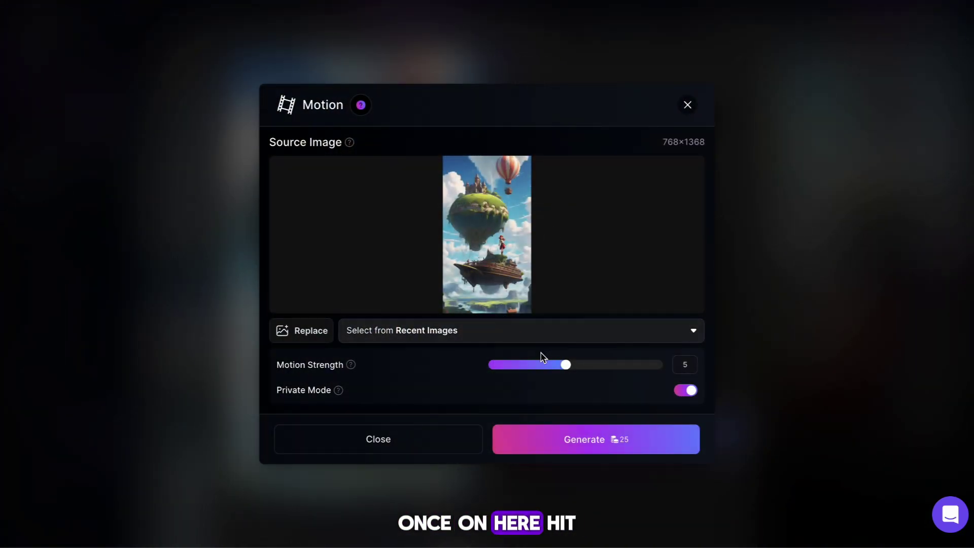
drag(561, 370, 508, 370)
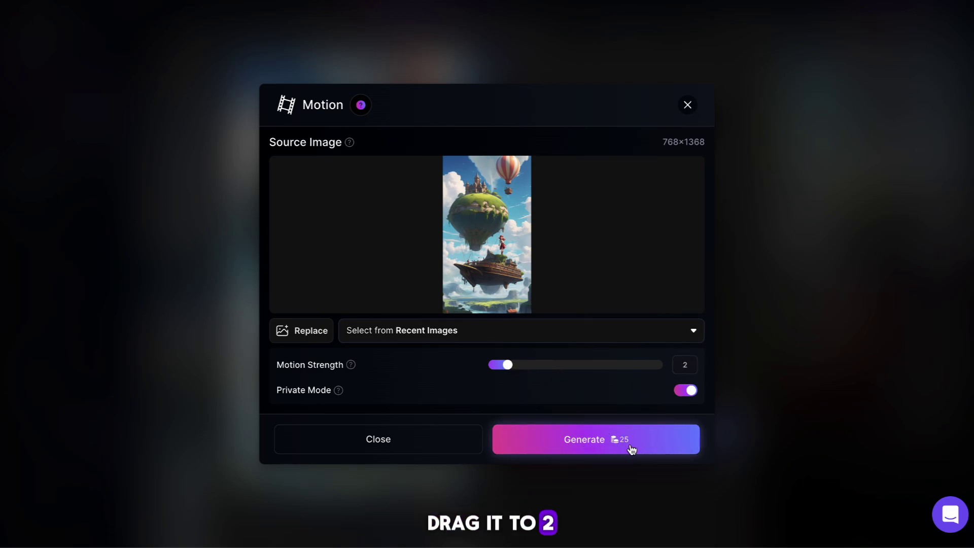
click(626, 445)
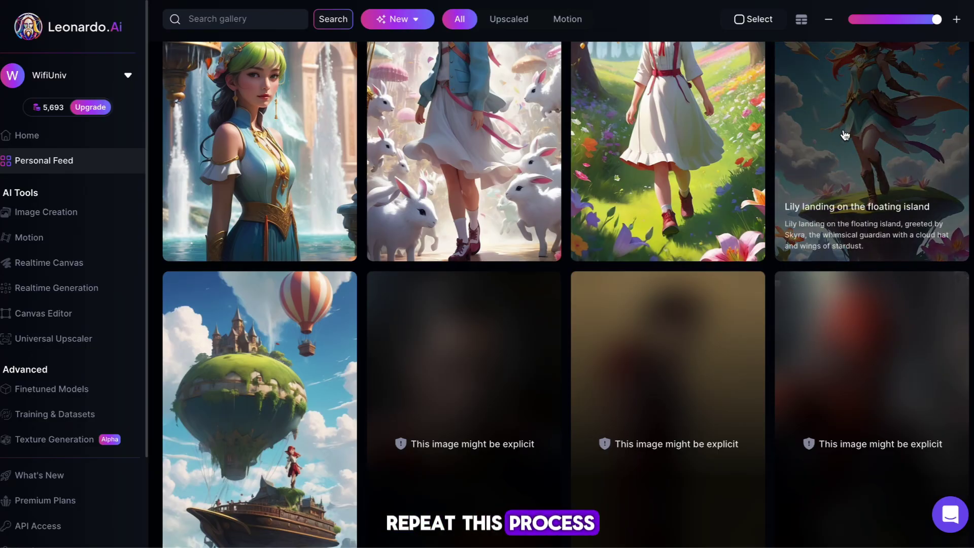
Generate motion clips for the Lily landing image, another Lily image and the Cloud Carousel image.
click(844, 135)
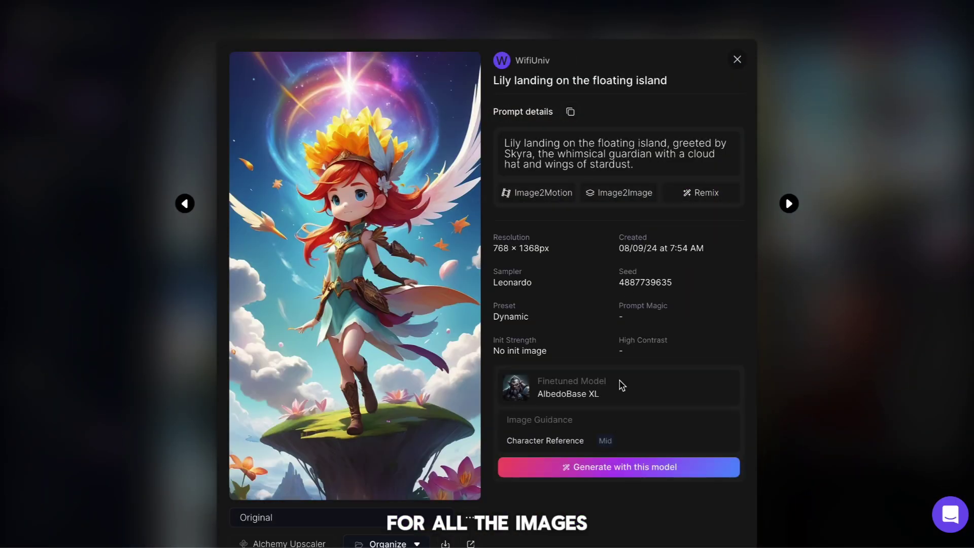
click(538, 194)
click(586, 439)
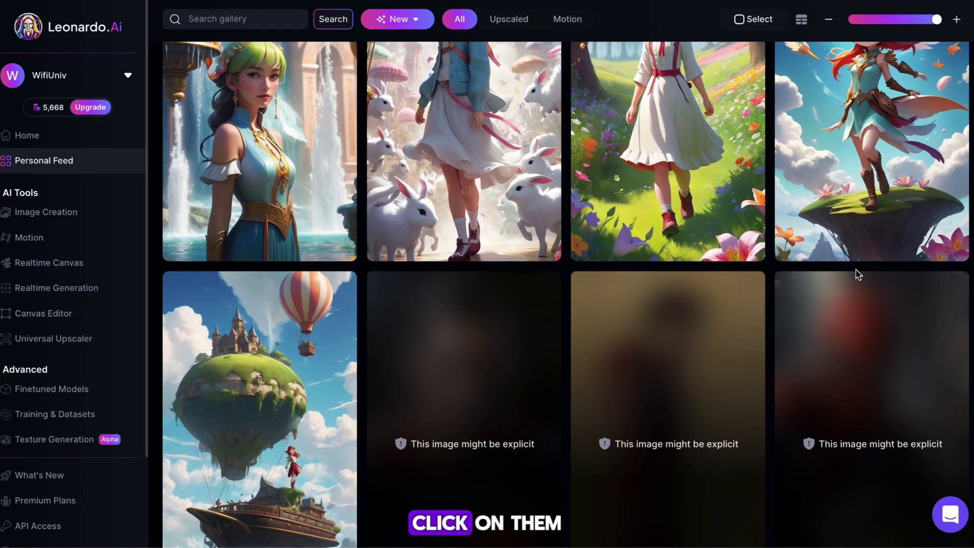
click(665, 142)
click(557, 205)
click(608, 446)
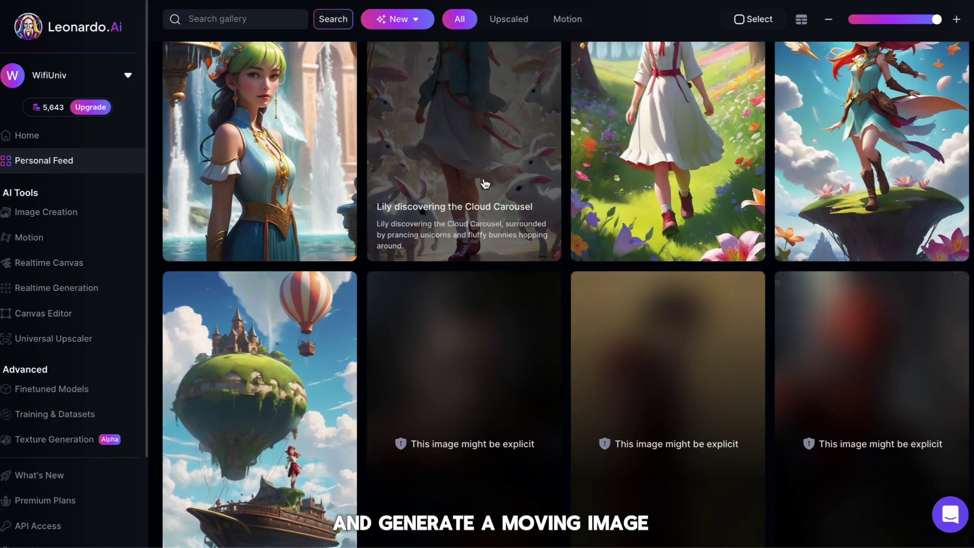
click(483, 182)
click(533, 194)
click(572, 449)
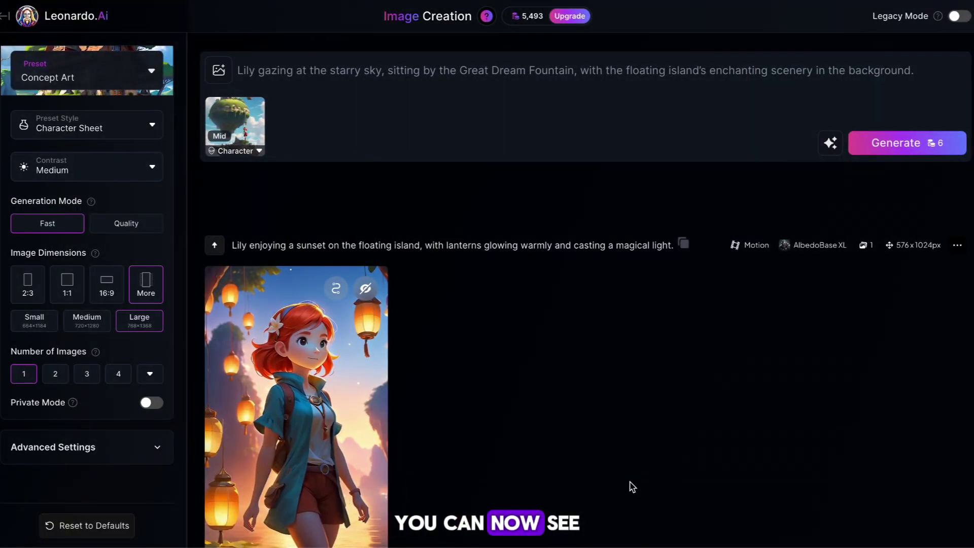
scroll(629, 471, down, 8)
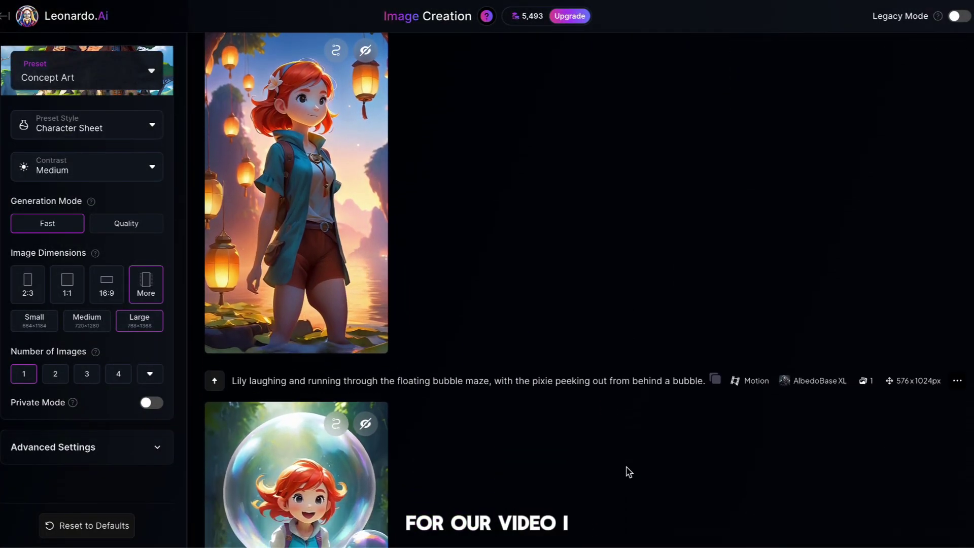
scroll(629, 471, down, 7)
scroll(629, 471, up, 9)
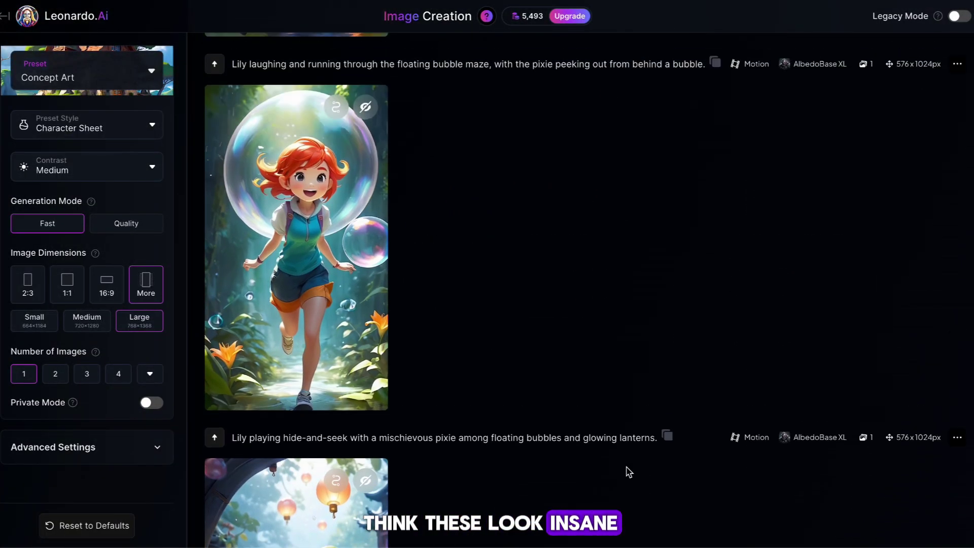
scroll(629, 472, up, 3)
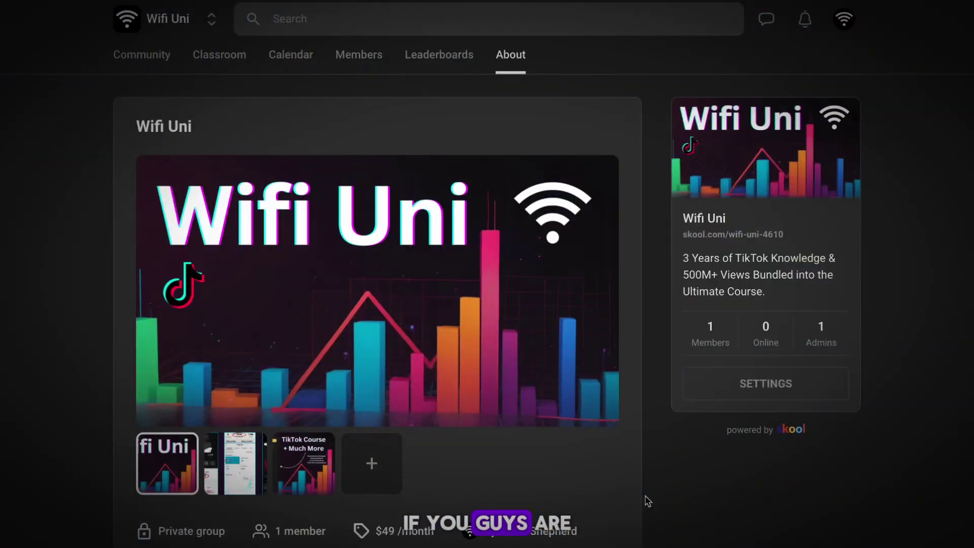
Browse the Wifi Uni gallery's TikTok analytics and course banner images, then scroll the About page.
click(235, 471)
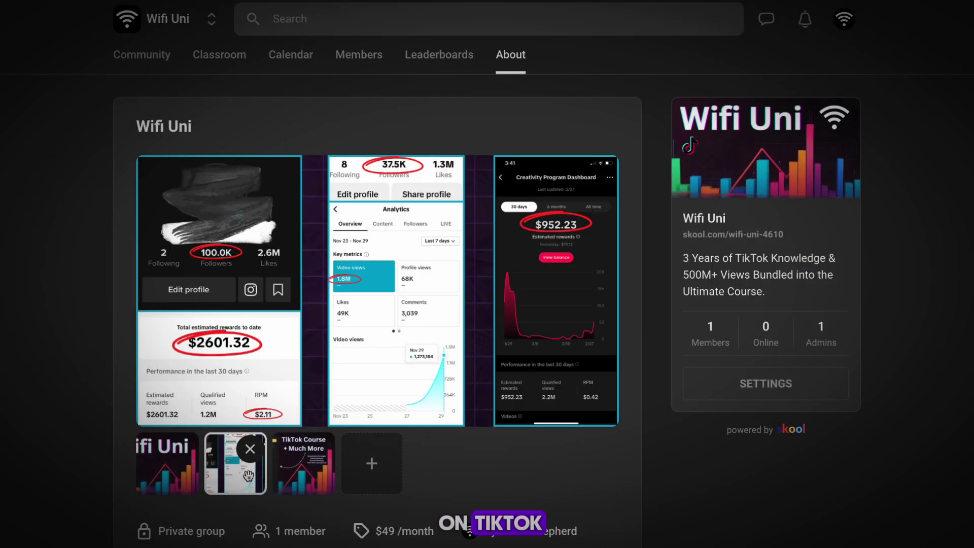
click(307, 476)
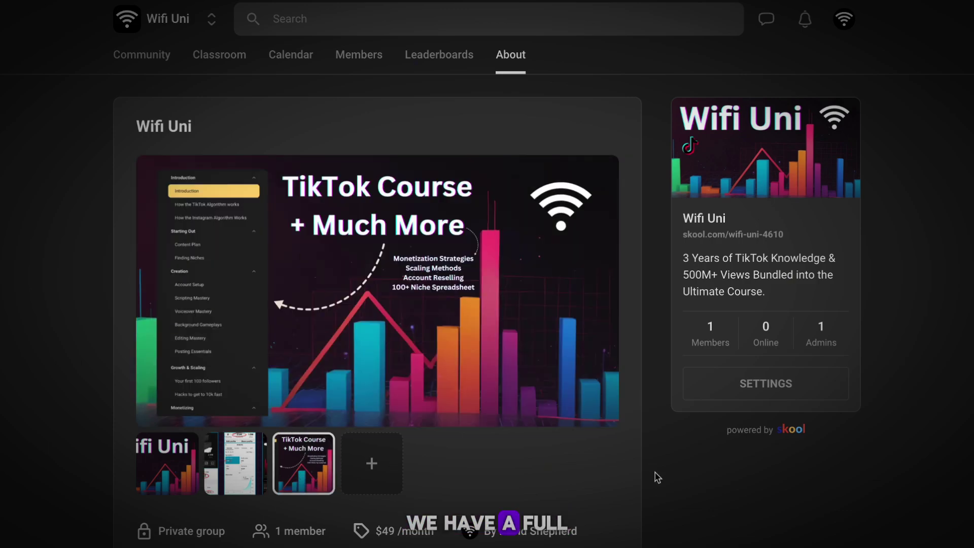
scroll(657, 476, down, 5)
scroll(657, 476, down, 1)
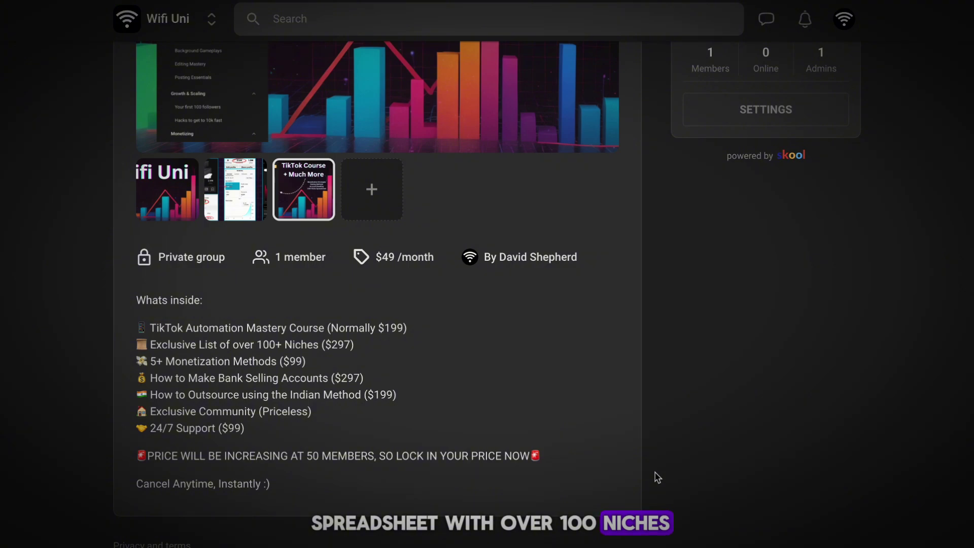
scroll(655, 476, up, 2)
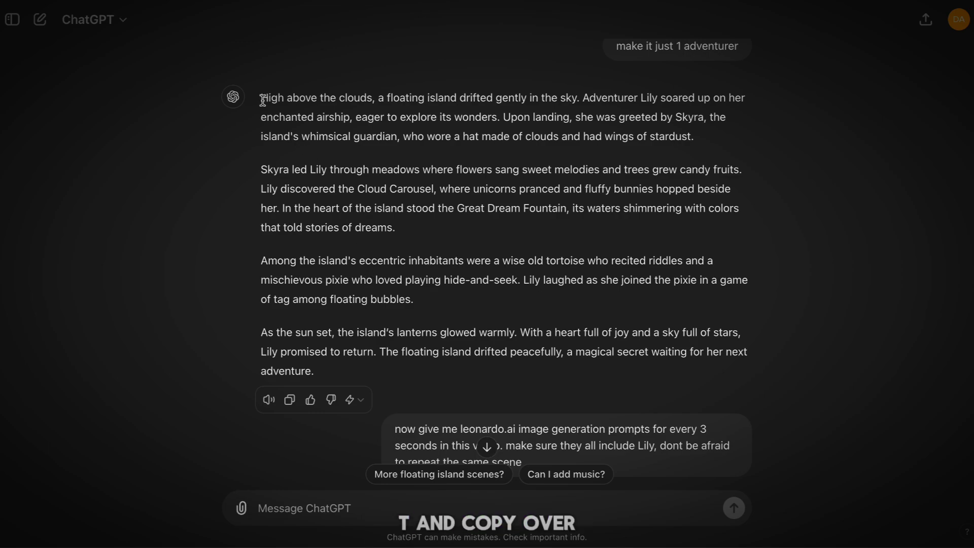
Copy the four-paragraph floating-island story from ChatGPT into ElevenLabs' text-to-speech box.
drag(262, 100, 487, 381)
key(ctrl+c)
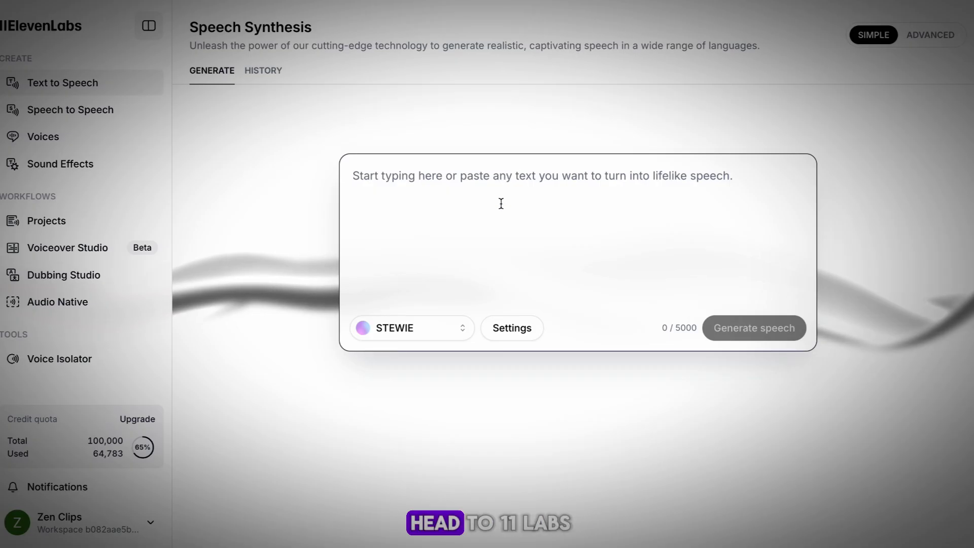
click(500, 208)
key(ctrl+v)
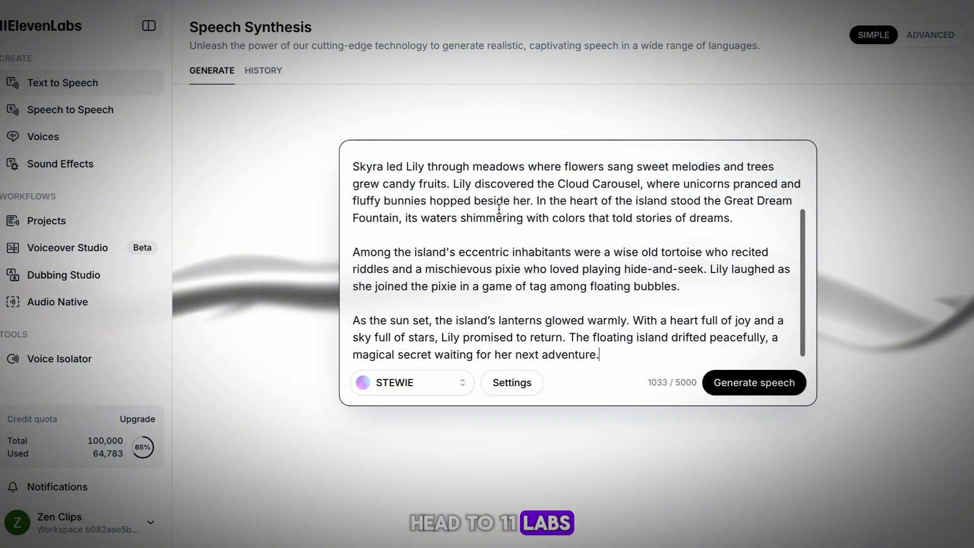
click(452, 388)
Preview the Brittney Hart, Alice and Jessica narration voices.
scroll(427, 218, down, 5)
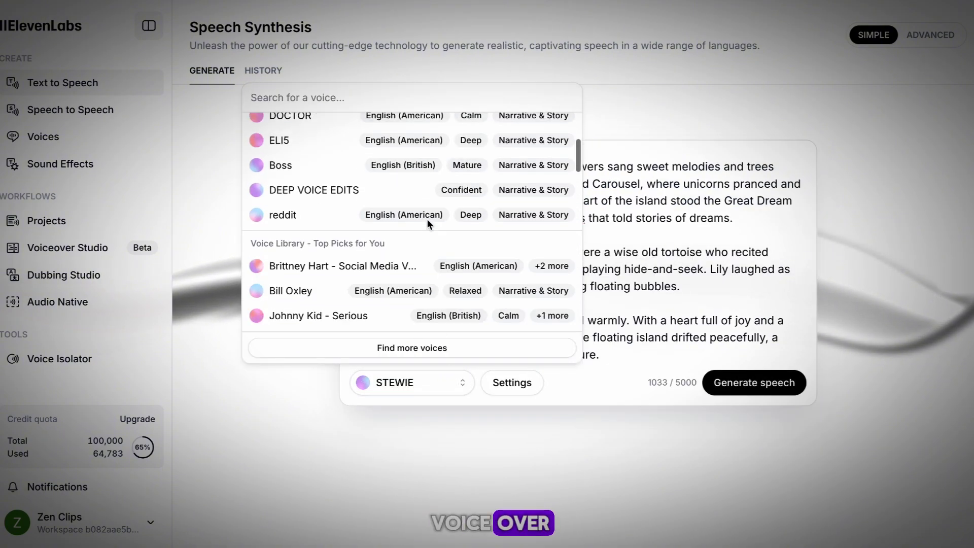
click(256, 142)
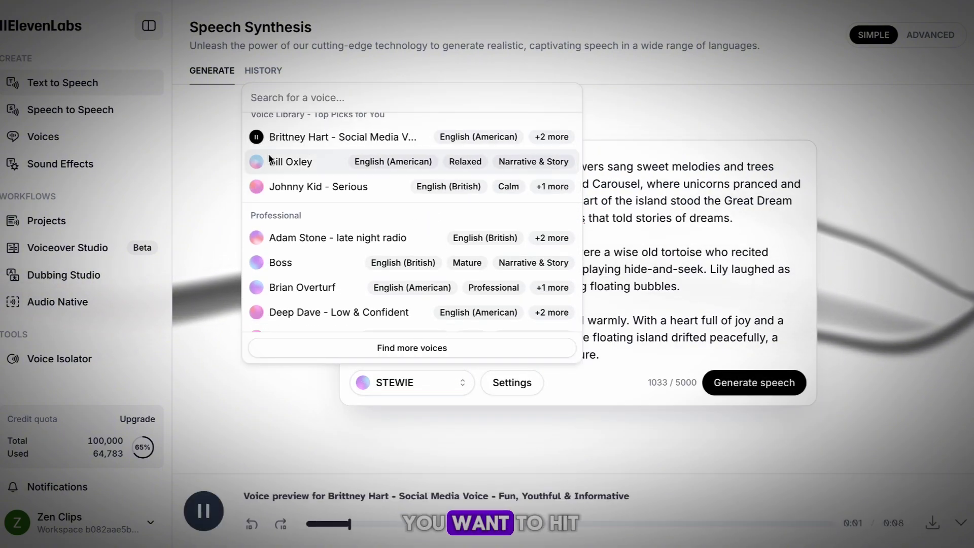
scroll(282, 240, down, 8)
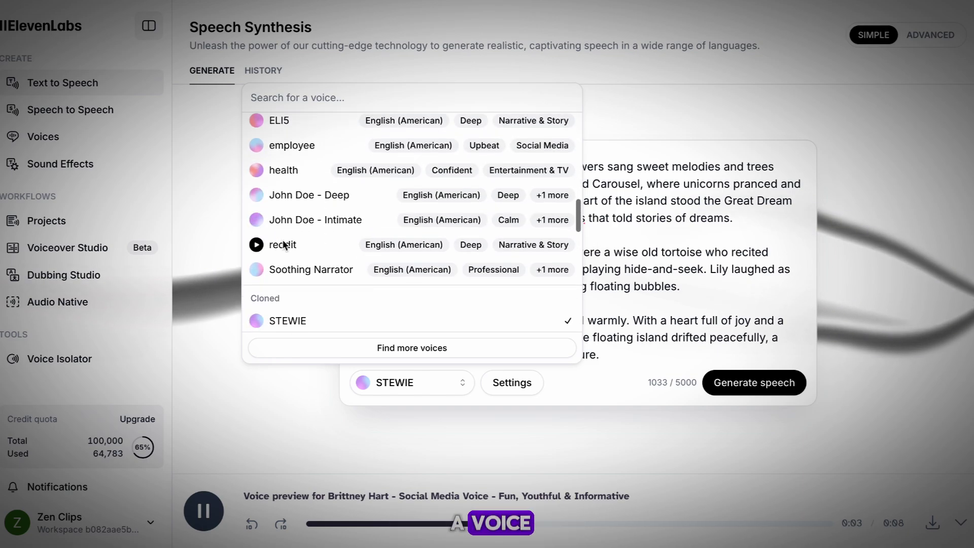
scroll(282, 239, down, 5)
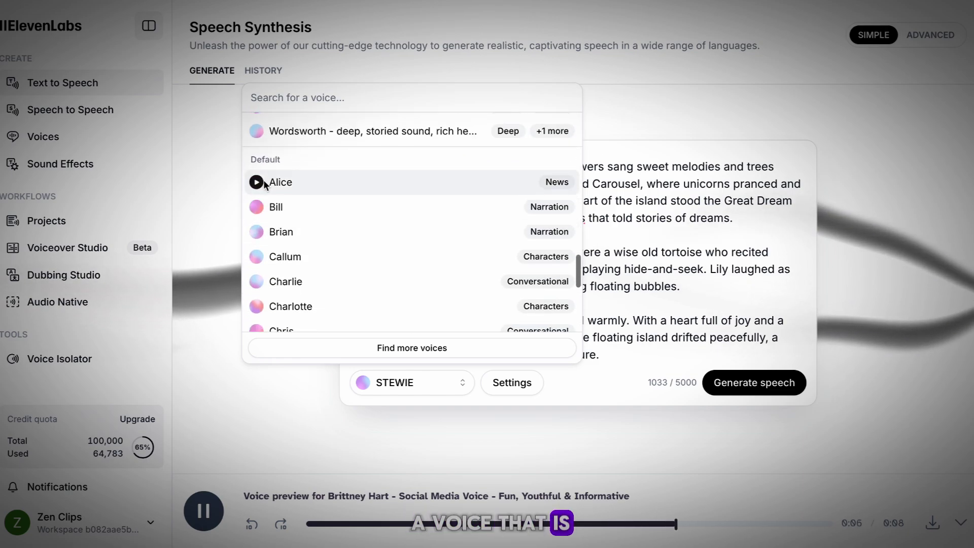
click(257, 184)
scroll(299, 276, down, 3)
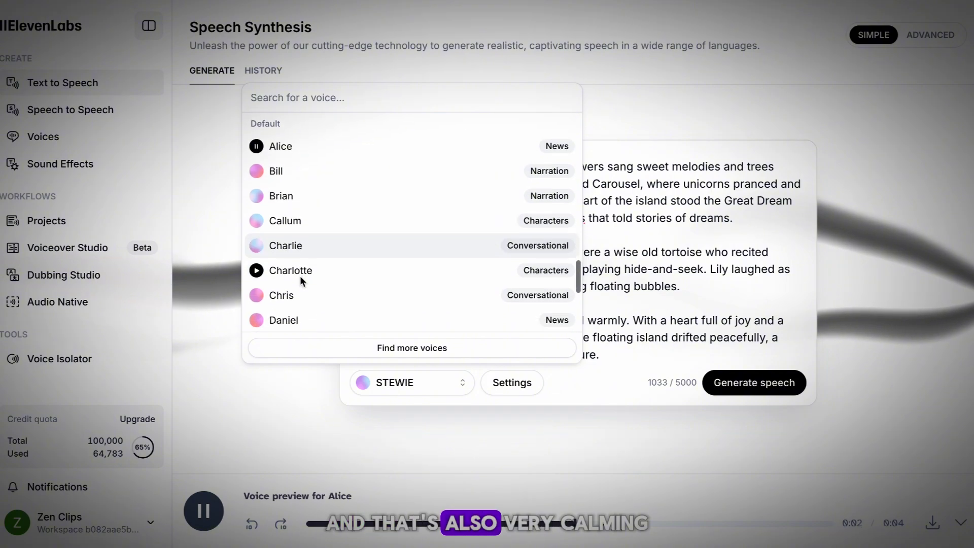
scroll(300, 278, down, 1)
click(256, 292)
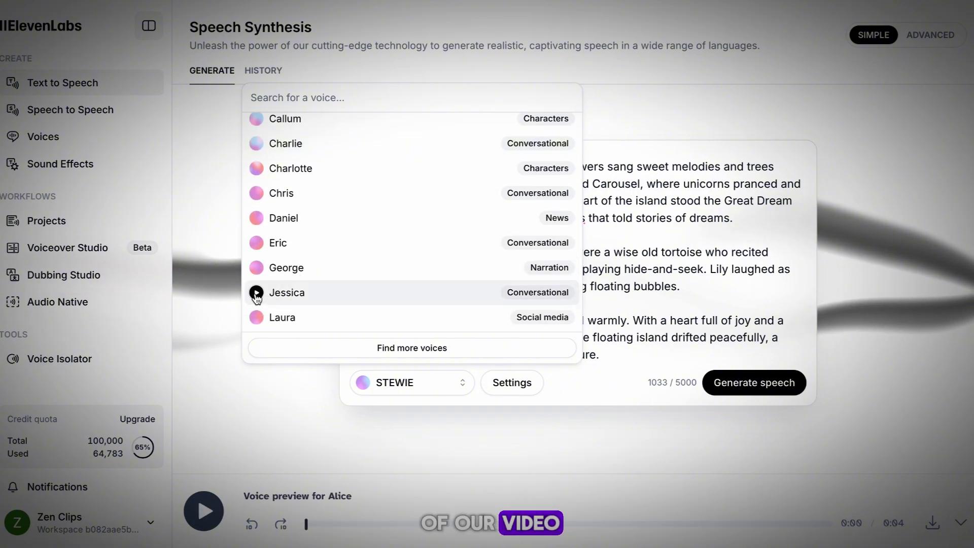
scroll(321, 294, down, 2)
Preview the Laura, Lily and Matilda voices, then select Matilda for the story.
click(257, 232)
click(257, 282)
click(257, 307)
scroll(343, 274, down, 1)
click(330, 263)
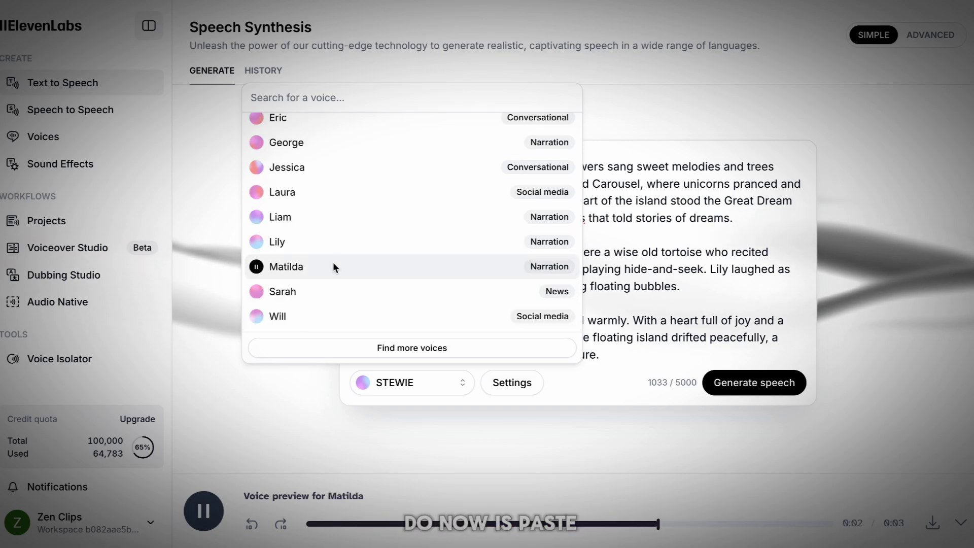
scroll(602, 344, up, 3)
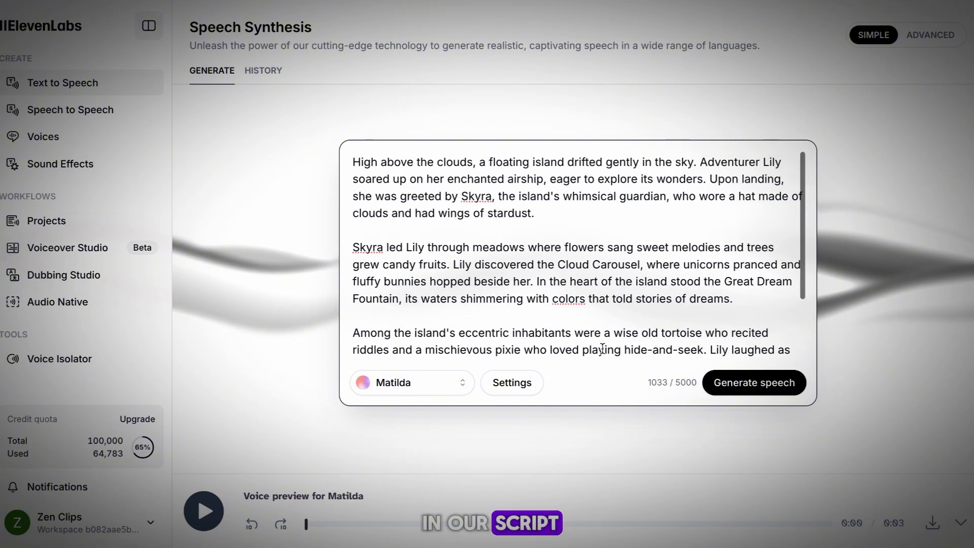
Generate the Matilda speech audio of the full floating-island story.
scroll(602, 344, down, 2)
click(735, 382)
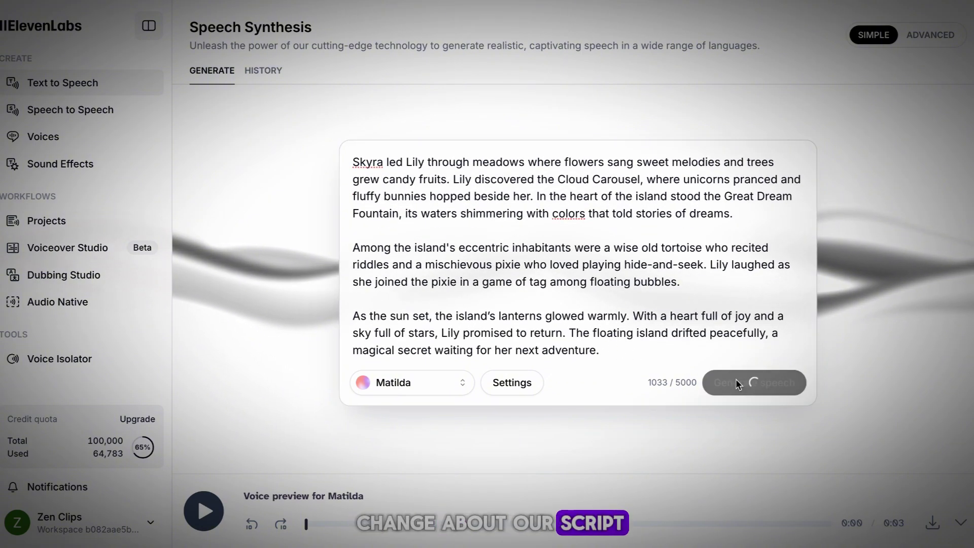
scroll(650, 344, up, 3)
scroll(651, 344, down, 3)
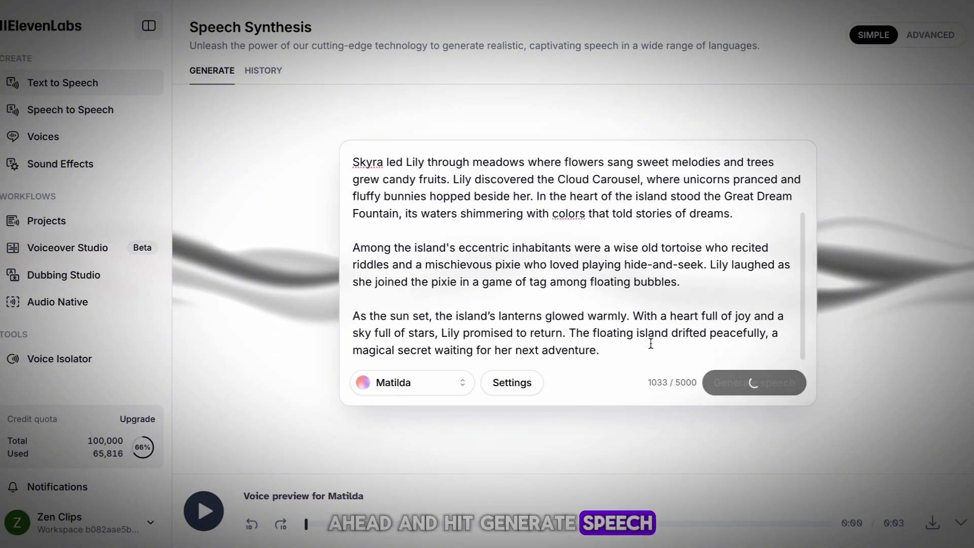
scroll(651, 343, up, 1)
scroll(651, 344, up, 2)
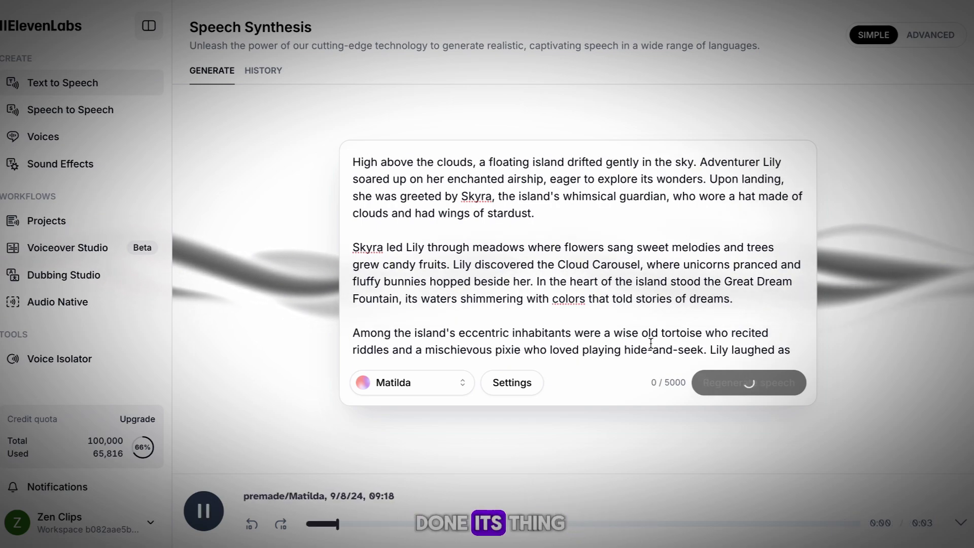
scroll(651, 344, down, 3)
scroll(651, 343, up, 3)
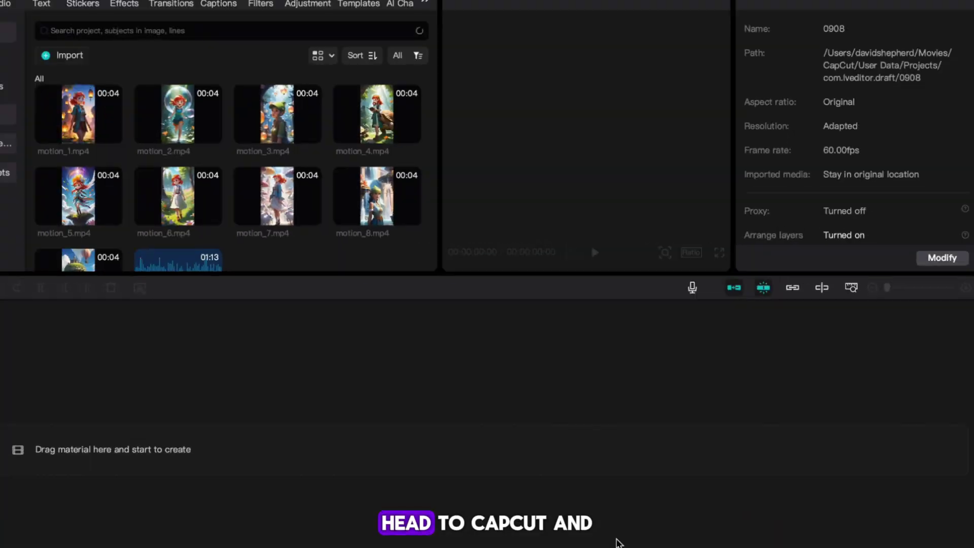
Place the ElevenLabs voiceover mp3 on the timeline, play it, and zoom the timeline to fit.
scroll(365, 234, down, 2)
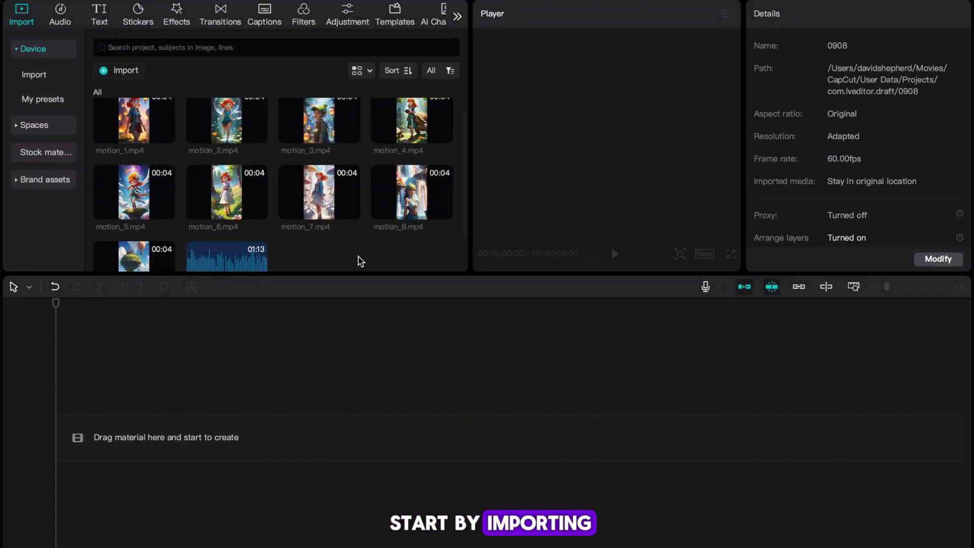
drag(227, 224, 51, 500)
key(space)
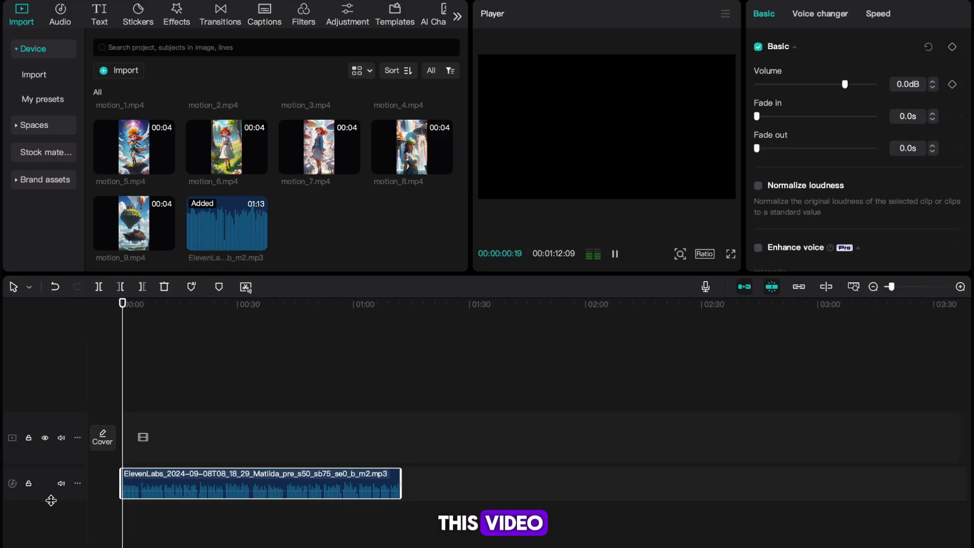
click(122, 306)
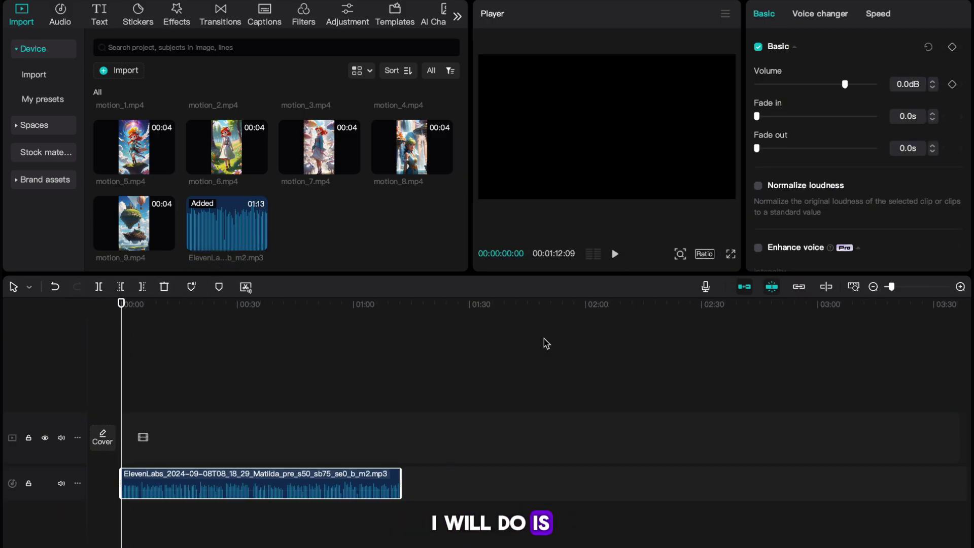
click(960, 286)
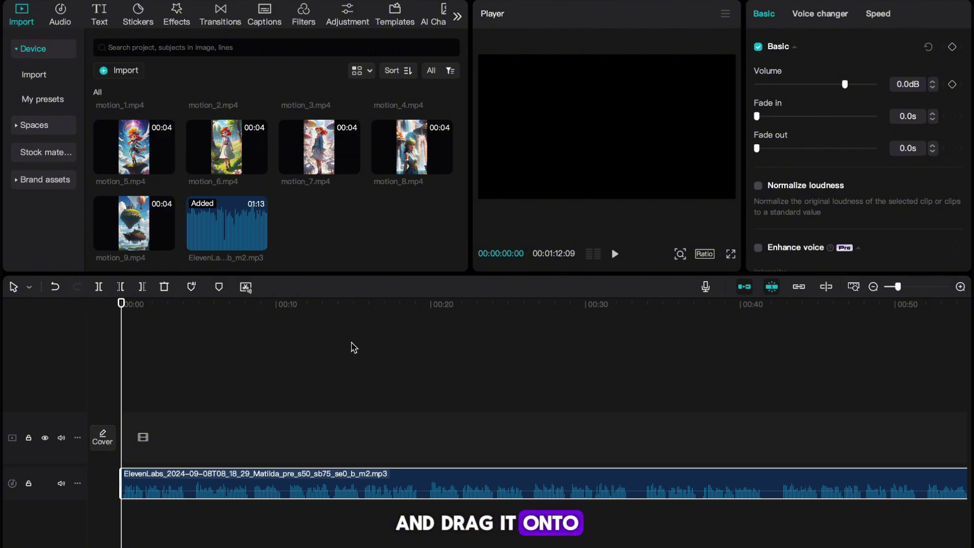
Put motion_8.mp4 then motion_9.mp4 at the start of the video track and play back.
drag(121, 305, 305, 305)
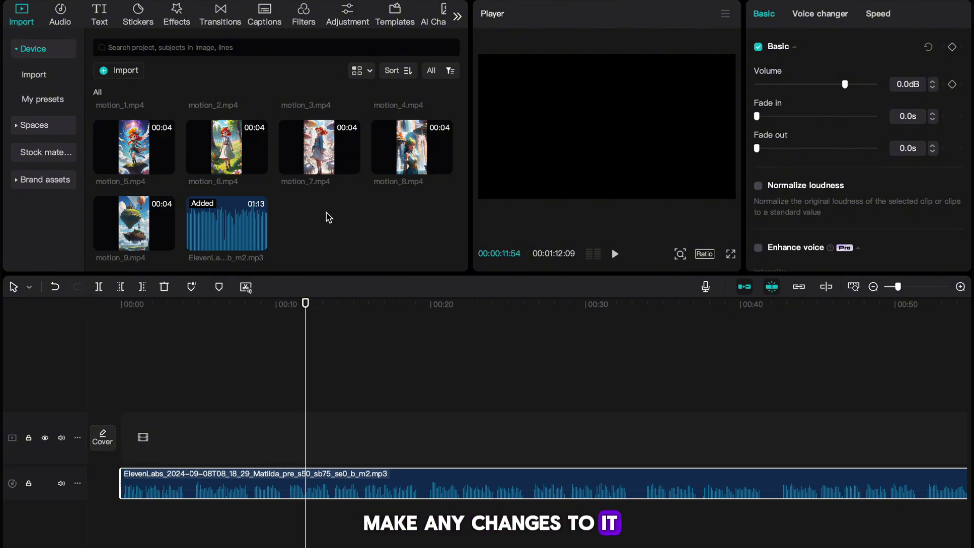
drag(365, 200, 152, 437)
drag(140, 240, 185, 436)
click(124, 396)
key(space)
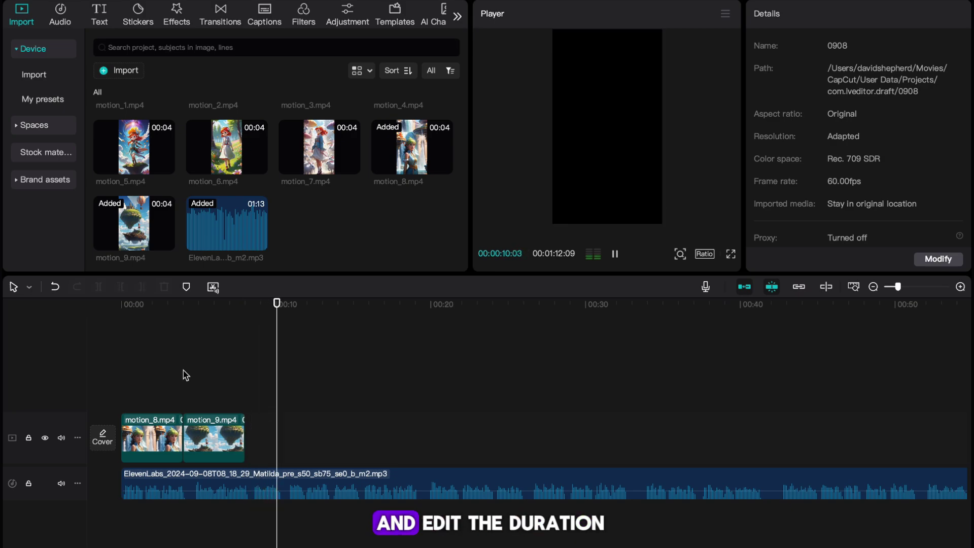
Append motion_6, motion_5 and motion_4 to the video track and play from 15 seconds.
drag(221, 176, 269, 437)
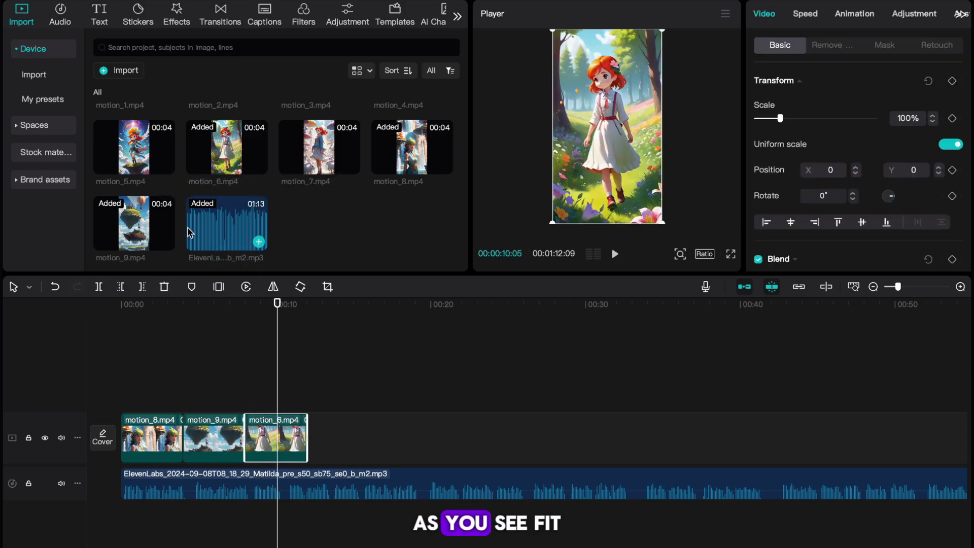
scroll(135, 172, up, 1)
click(166, 185)
scroll(315, 243, up, 1)
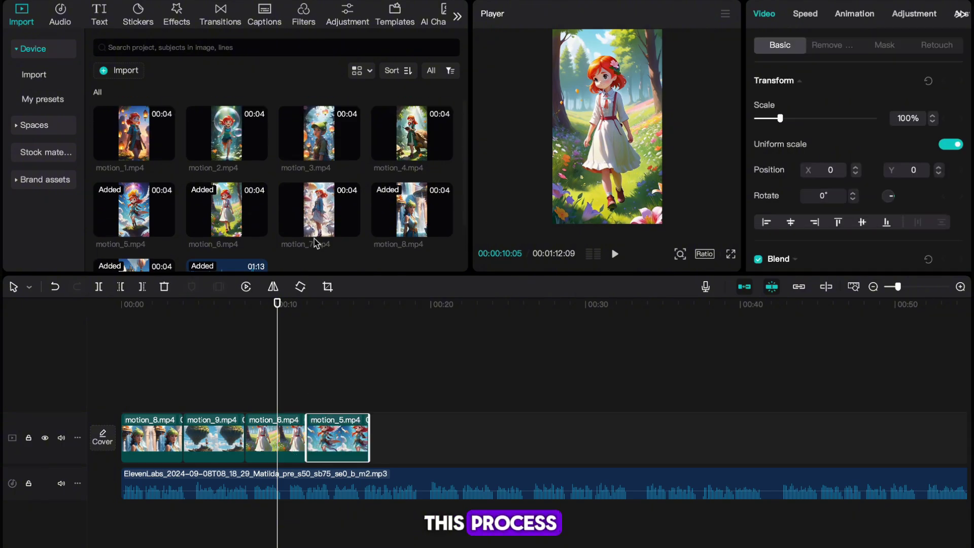
drag(416, 126, 401, 436)
click(357, 391)
key(space)
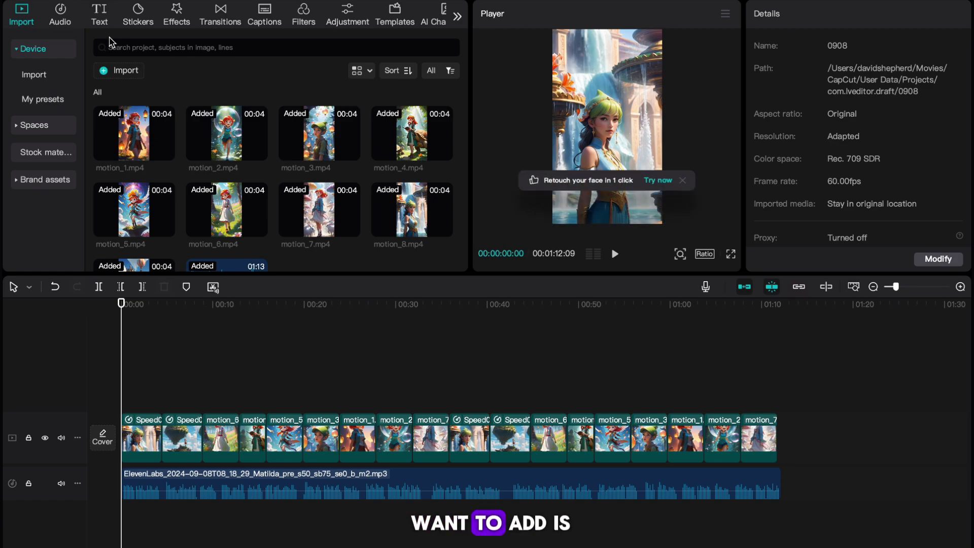
Generate English auto captions from the voiceover via Text > Auto captions.
click(100, 18)
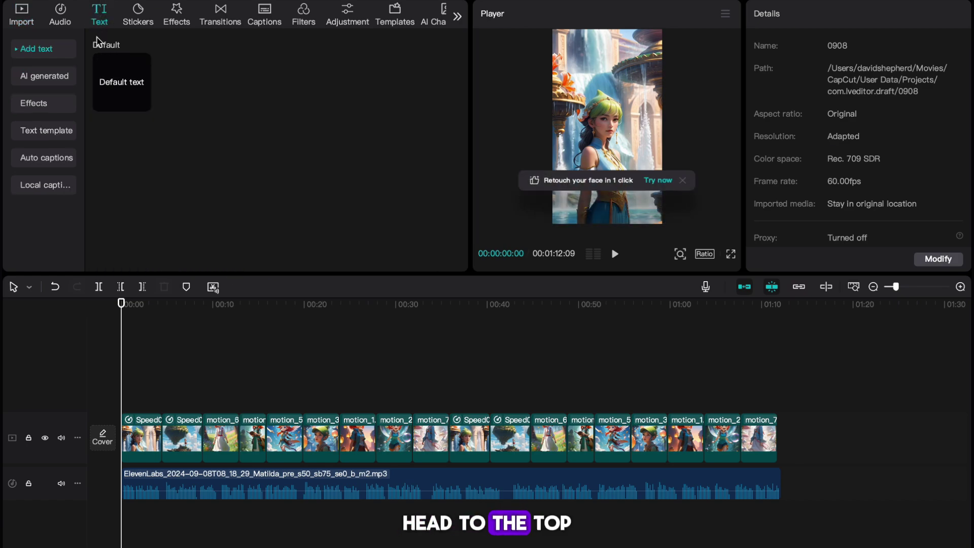
click(58, 161)
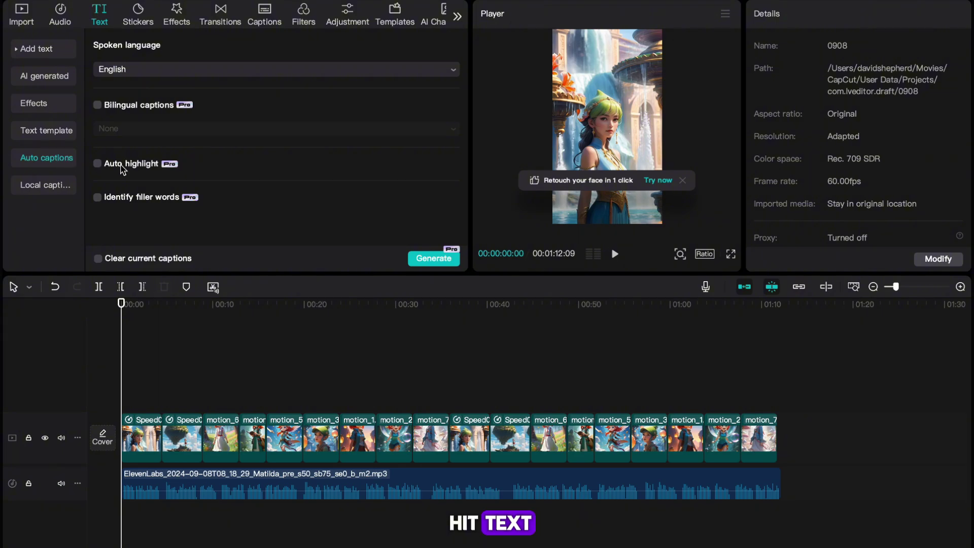
click(444, 259)
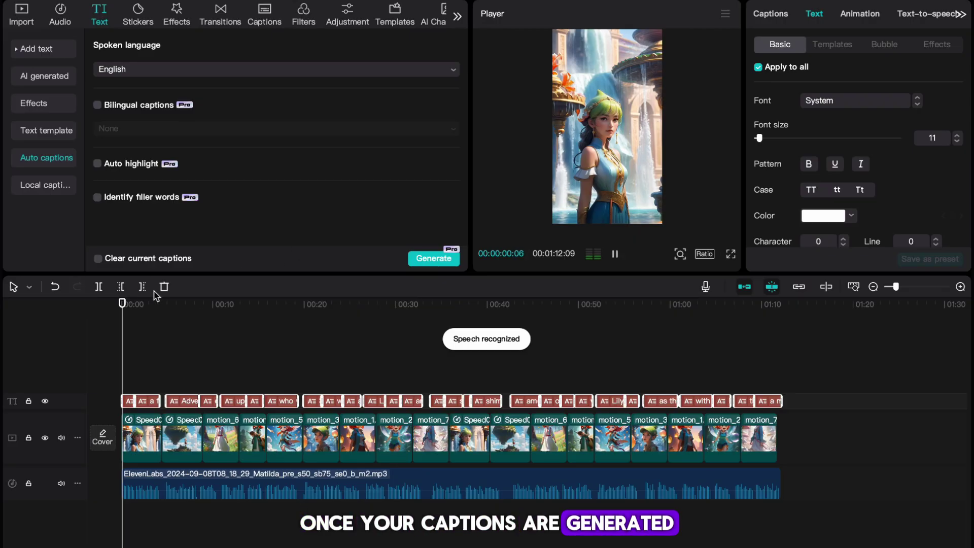
Apply a bold text template to all captions.
key(space)
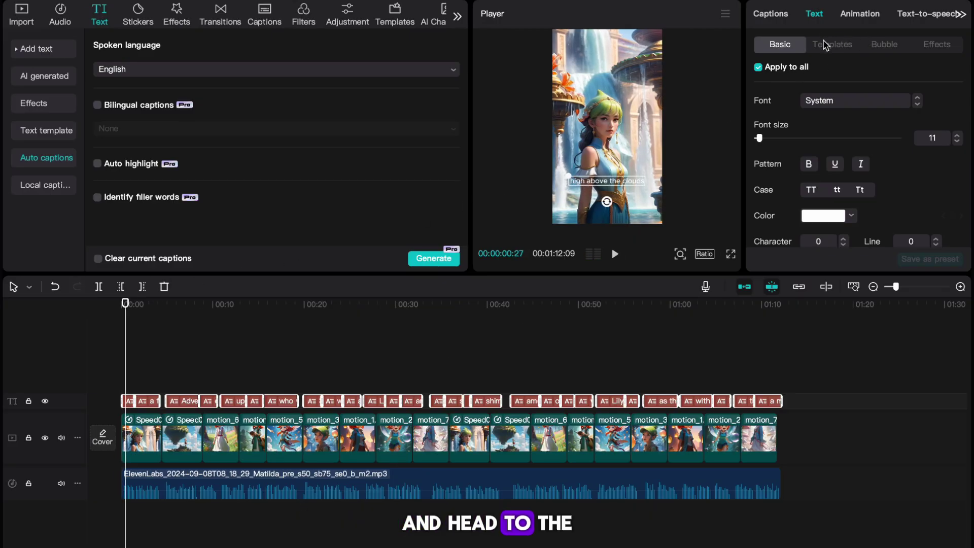
click(826, 45)
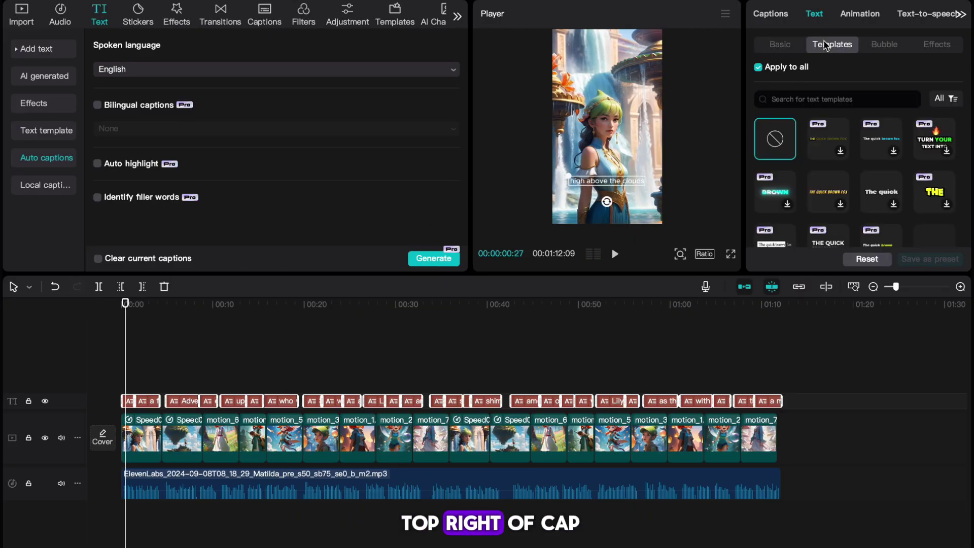
click(928, 199)
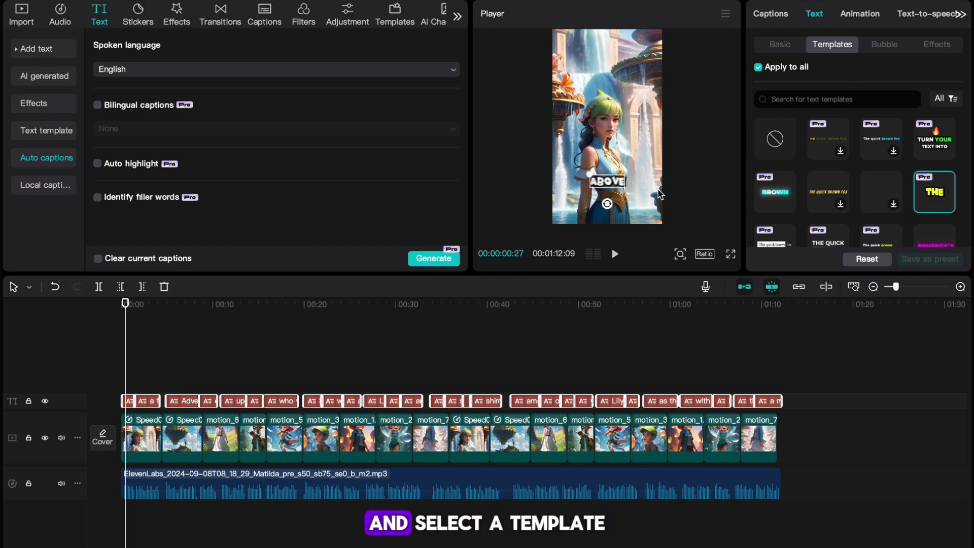
Move the caption higher on the frame and preview the styled captions from the start.
drag(609, 186, 607, 132)
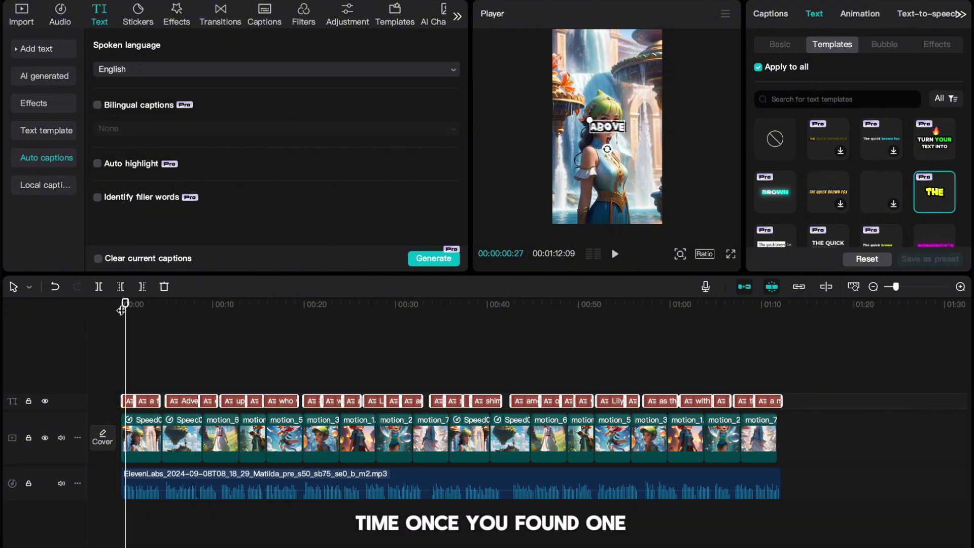
click(122, 304)
key(space)
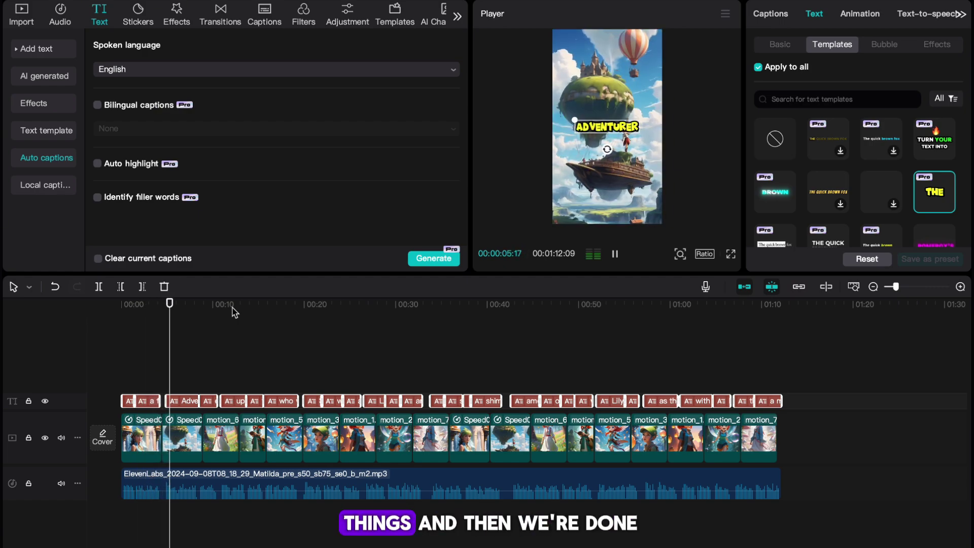
key(space)
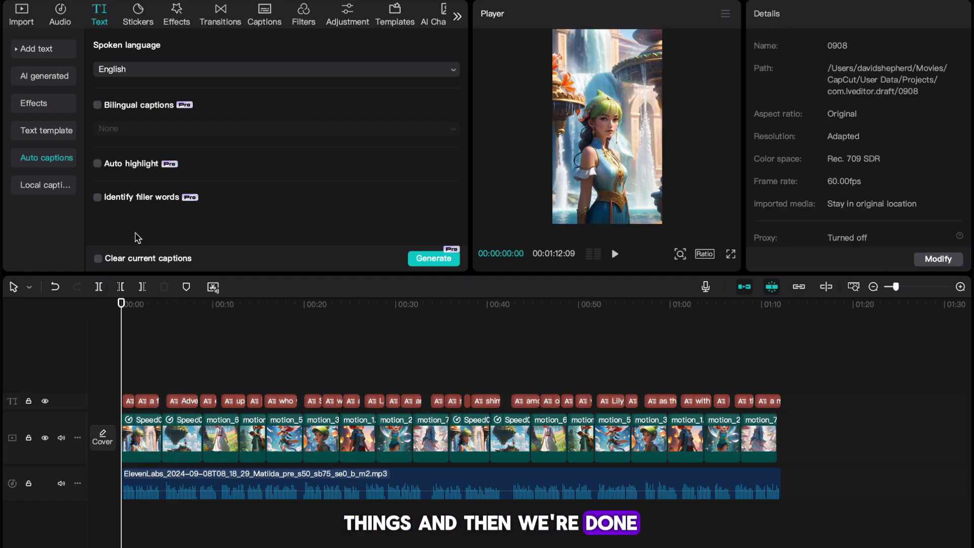
Apply the Firefly effect to the motion_6, motion_3 and first clips, previewing around nine seconds.
click(179, 20)
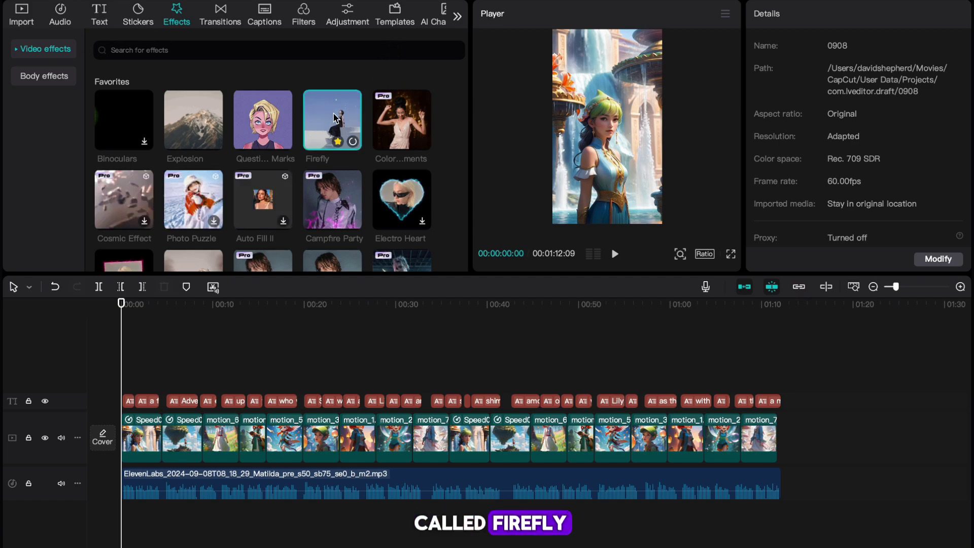
drag(330, 116, 220, 437)
click(204, 384)
key(space)
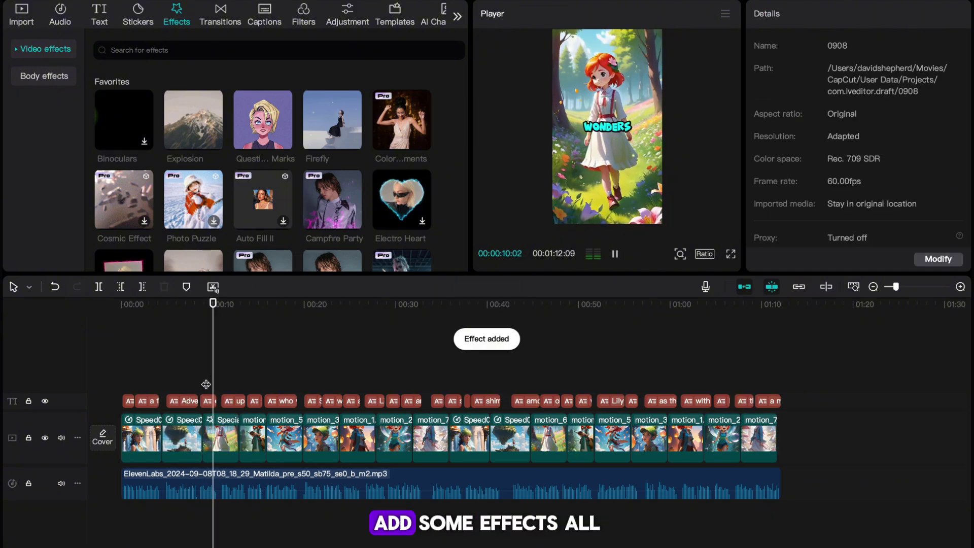
key(space)
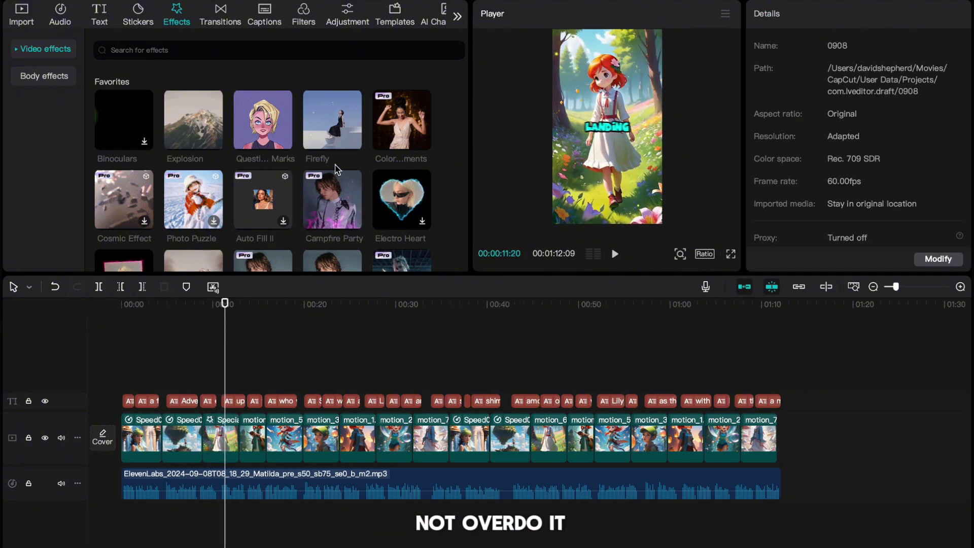
drag(331, 114, 320, 436)
drag(332, 117, 133, 402)
drag(124, 355, 103, 310)
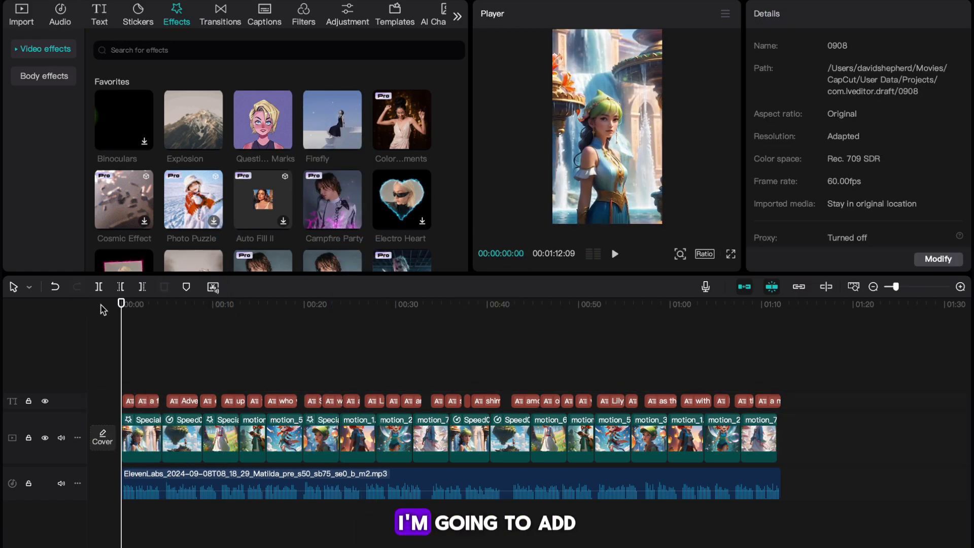
Add a Custom adjustment layer stretched across the whole timeline.
click(348, 16)
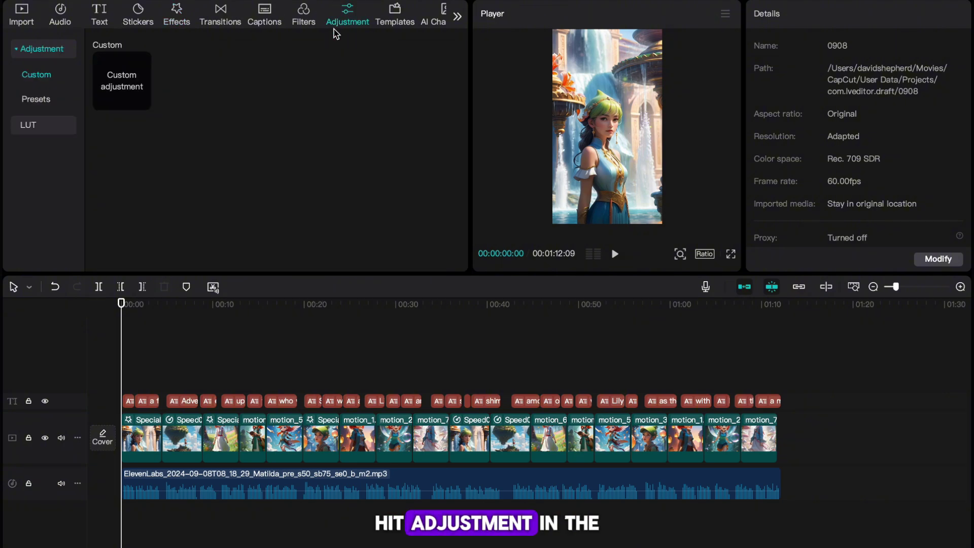
click(143, 101)
drag(150, 381, 779, 378)
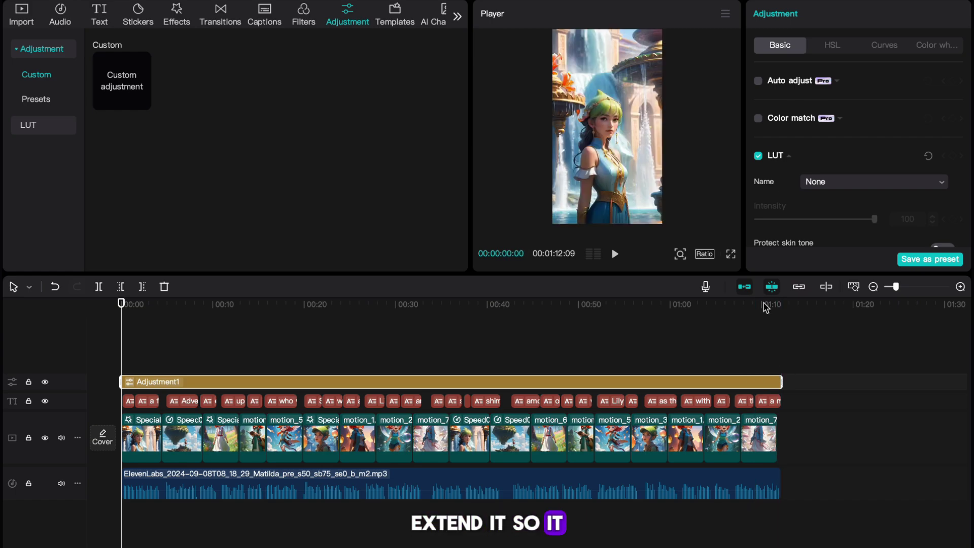
Set the adjustment layer's Saturation to 15 and Vignette to 25.
scroll(828, 137, down, 5)
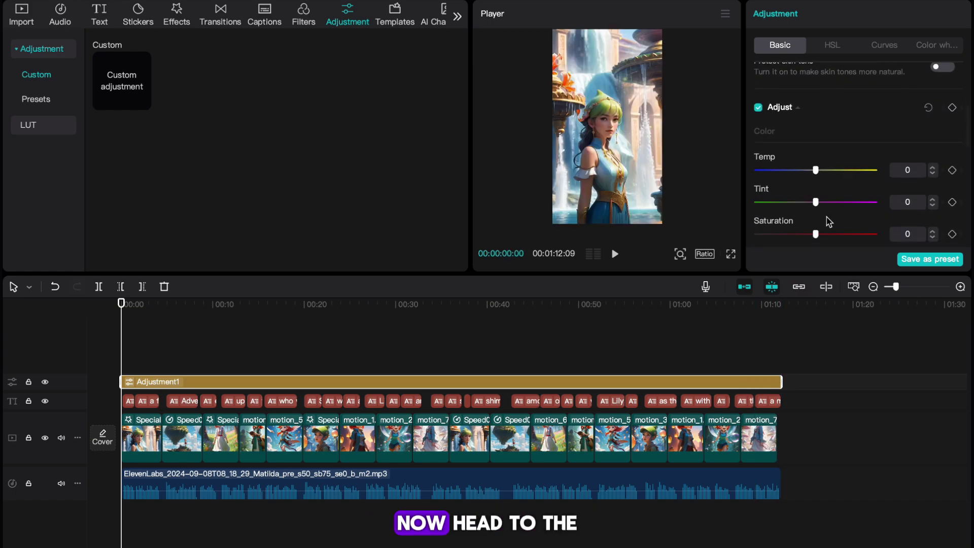
drag(833, 233, 832, 233)
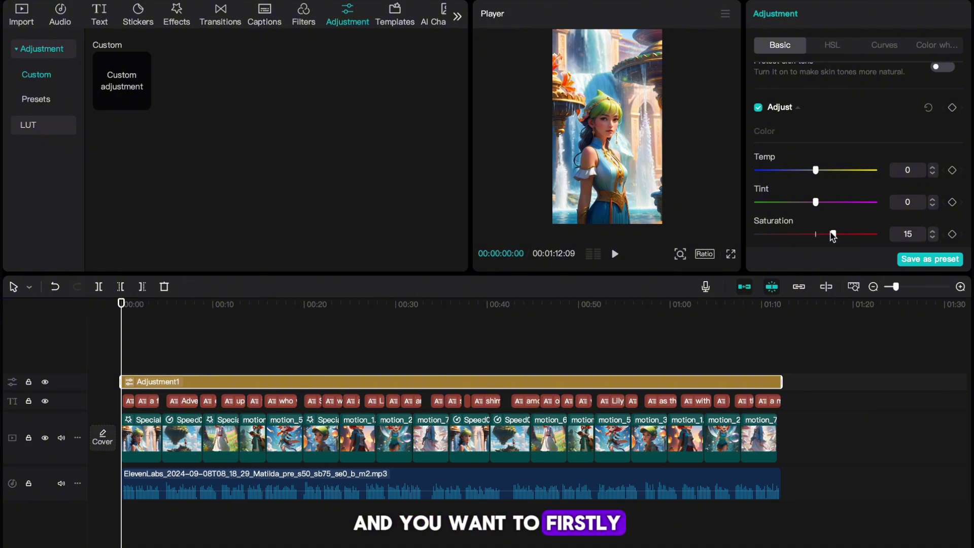
scroll(837, 211, down, 8)
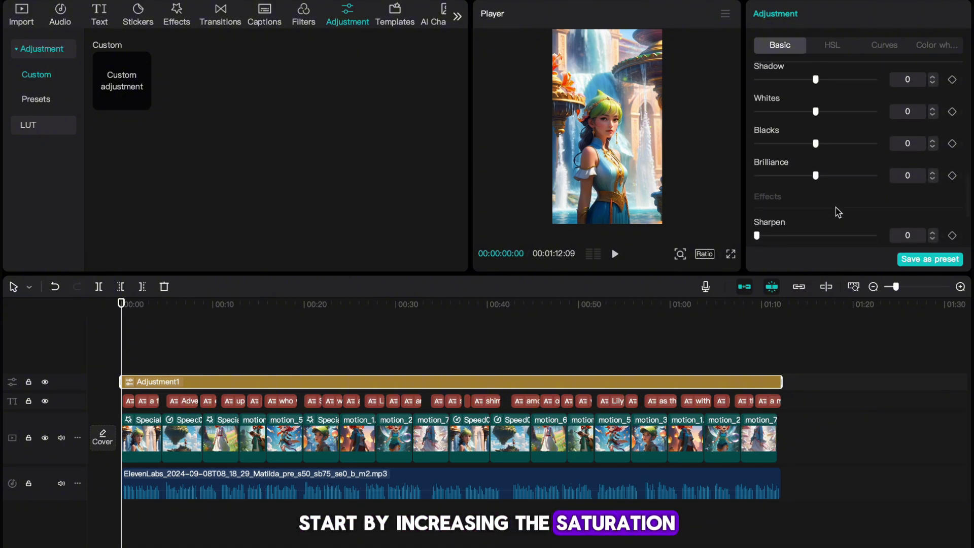
scroll(838, 212, down, 4)
drag(814, 242, 840, 243)
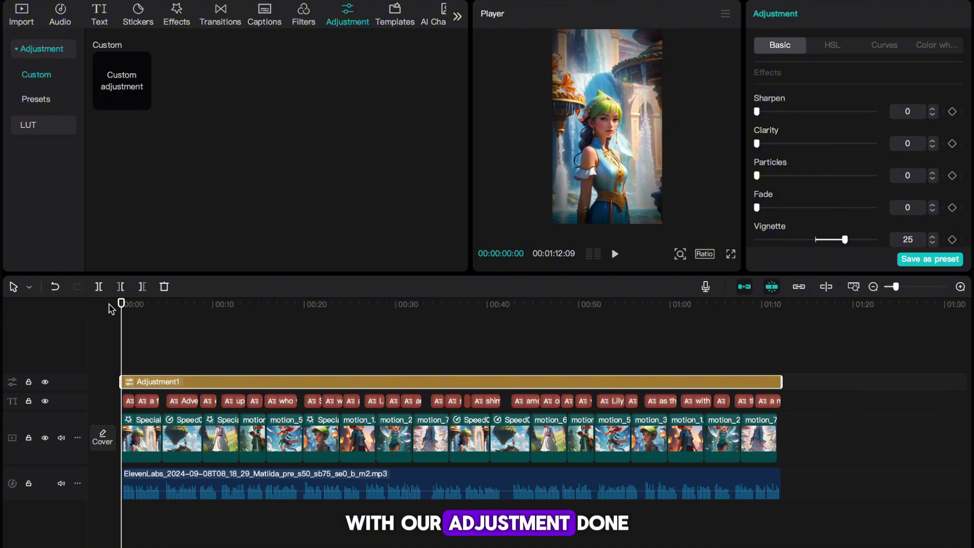
Add a 0.3s Black Fade transition between all clips and preview from 2.5 seconds.
click(220, 12)
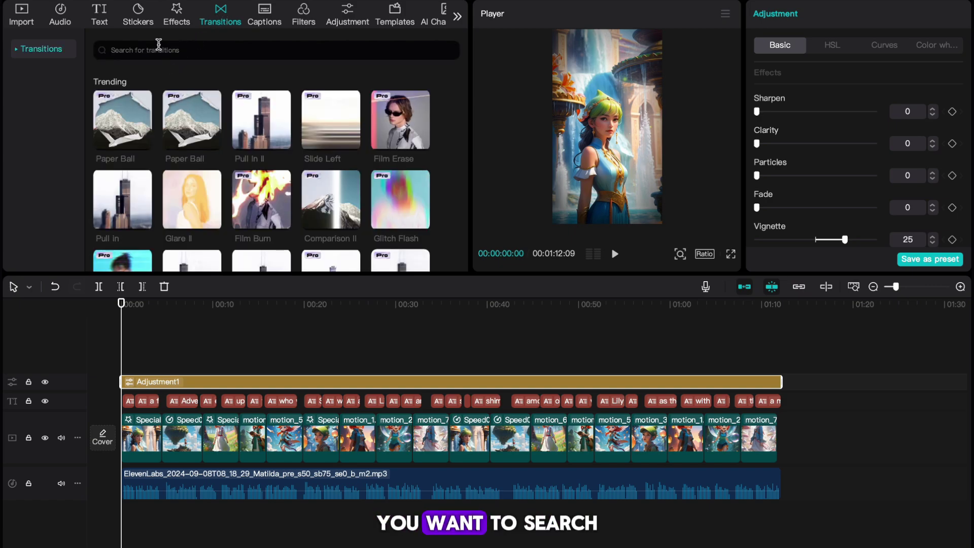
click(155, 49)
click(163, 93)
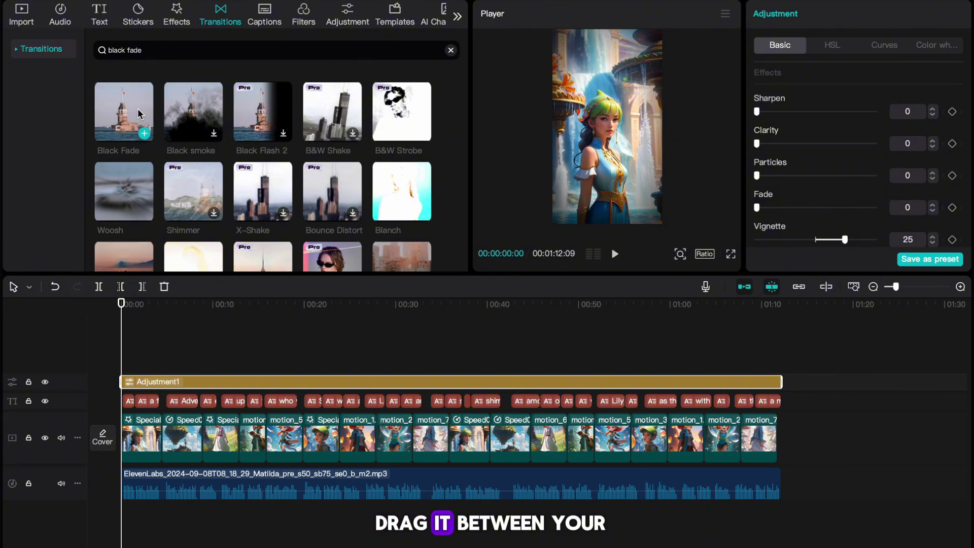
drag(137, 204, 161, 441)
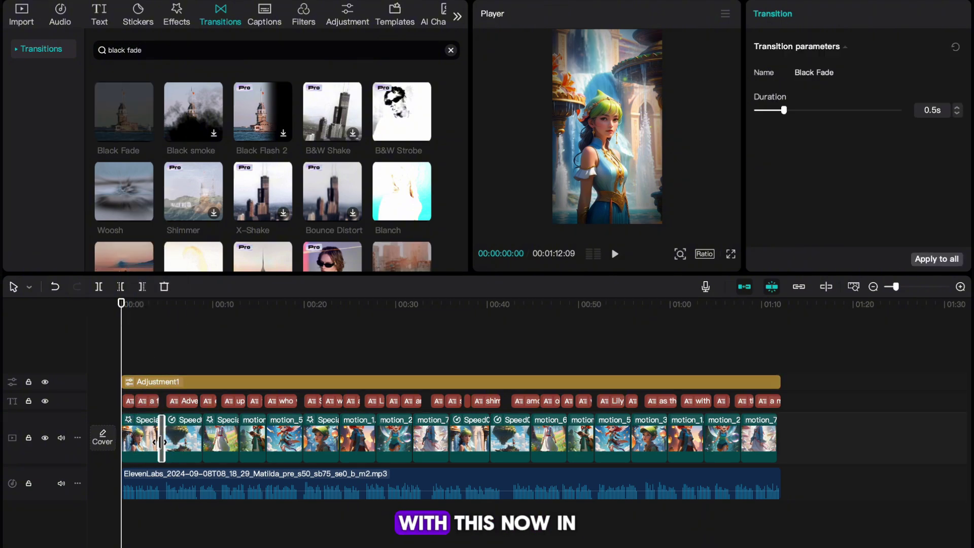
drag(785, 116, 768, 115)
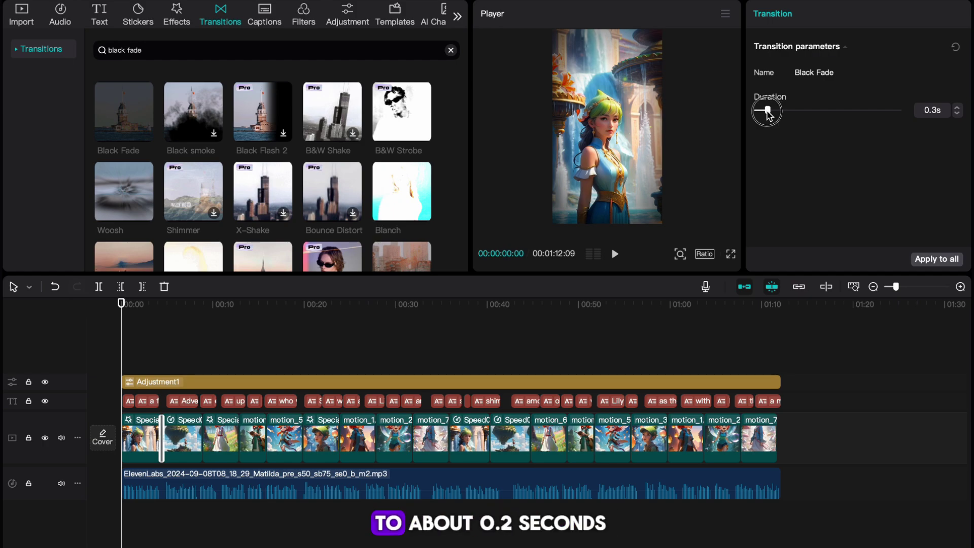
click(929, 259)
click(145, 363)
key(space)
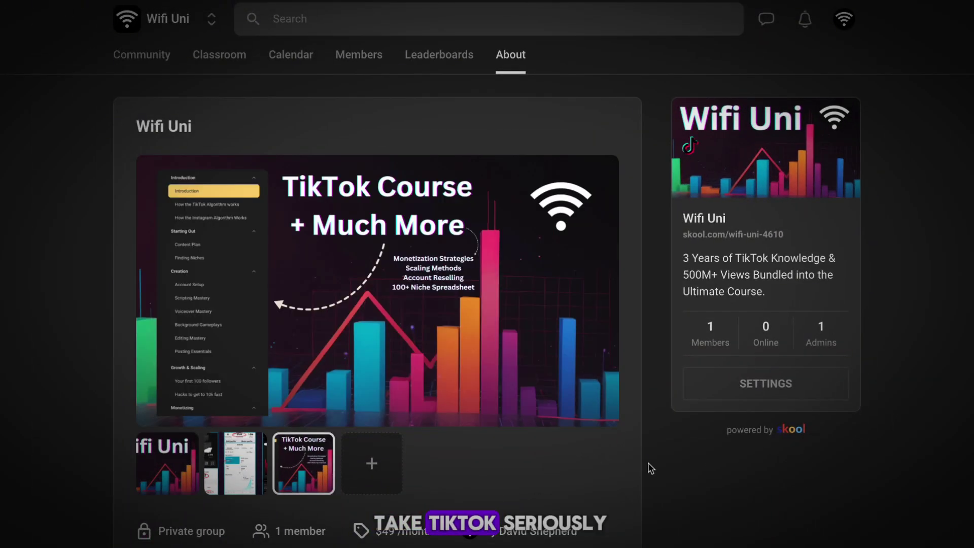
Scroll the Wifi Uni About page down to its monthly price and 'Whats inside' list.
scroll(651, 468, down, 5)
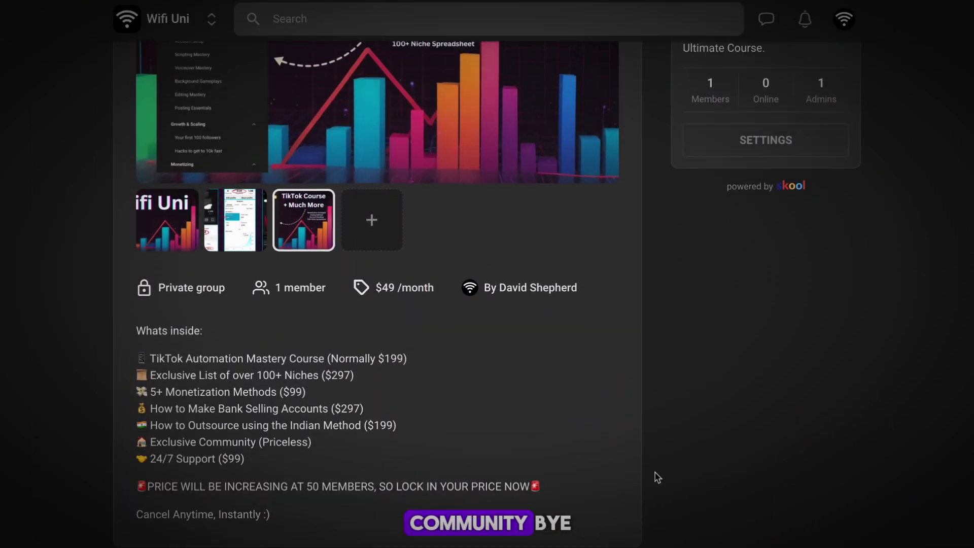